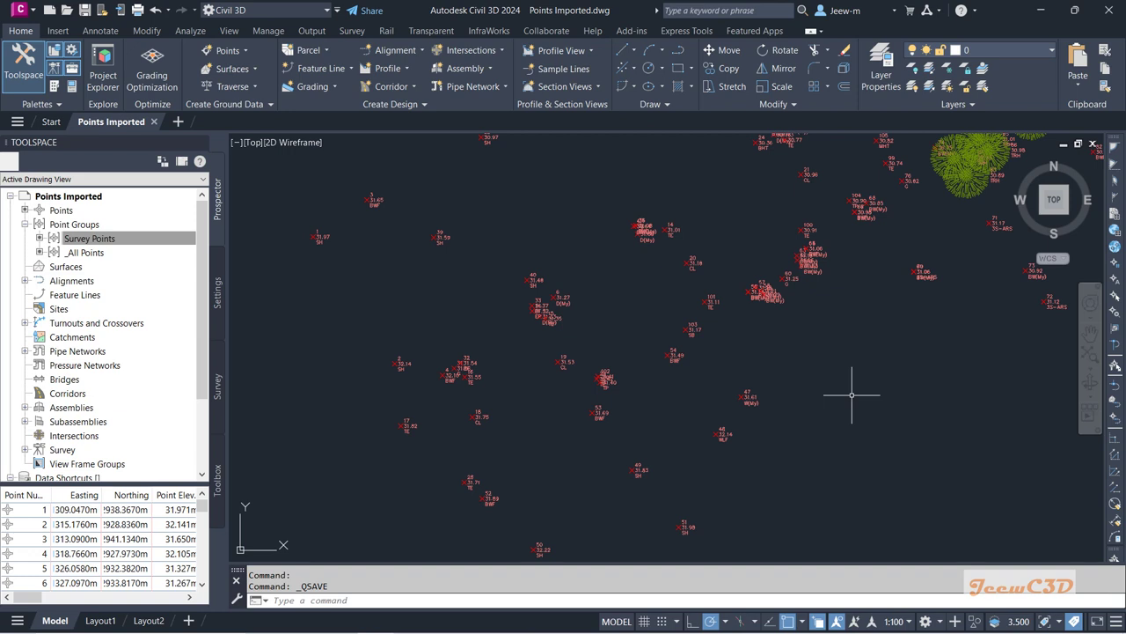
# Zoom and pan around the drawing to inspect the survey point numbers, elevations and descriptions
pyautogui.moveTo(574, 443); pyautogui.dragTo(568, 400, button='middle')
pyautogui.scroll(2, 562, 376)
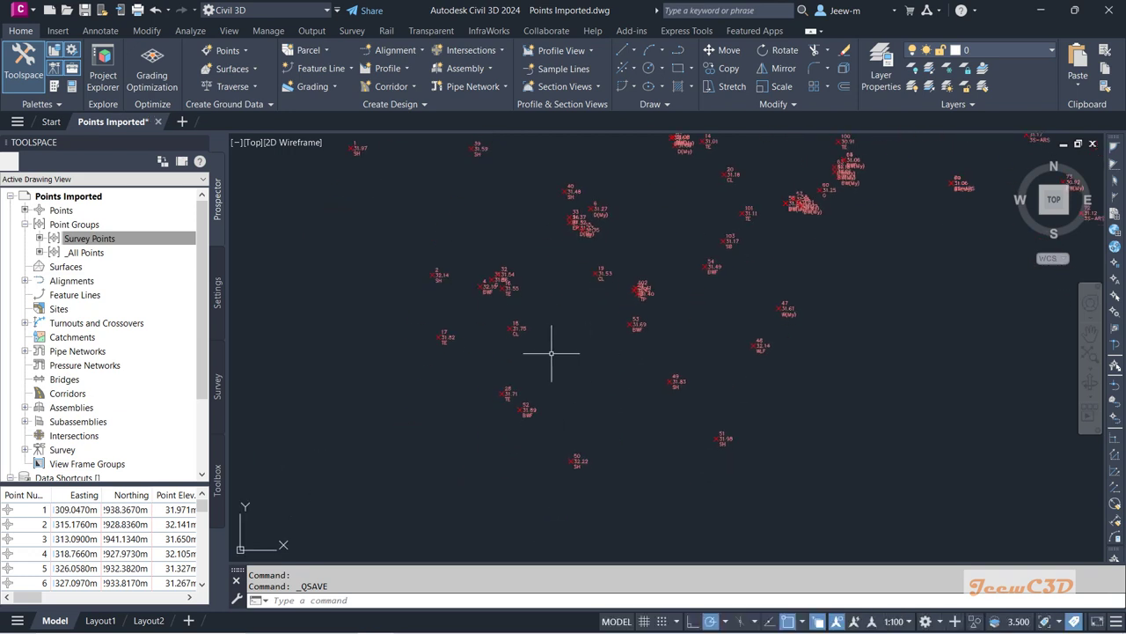
pyautogui.moveTo(519, 358); pyautogui.dragTo(553, 372, button='middle')
pyautogui.scroll(2, 553, 375)
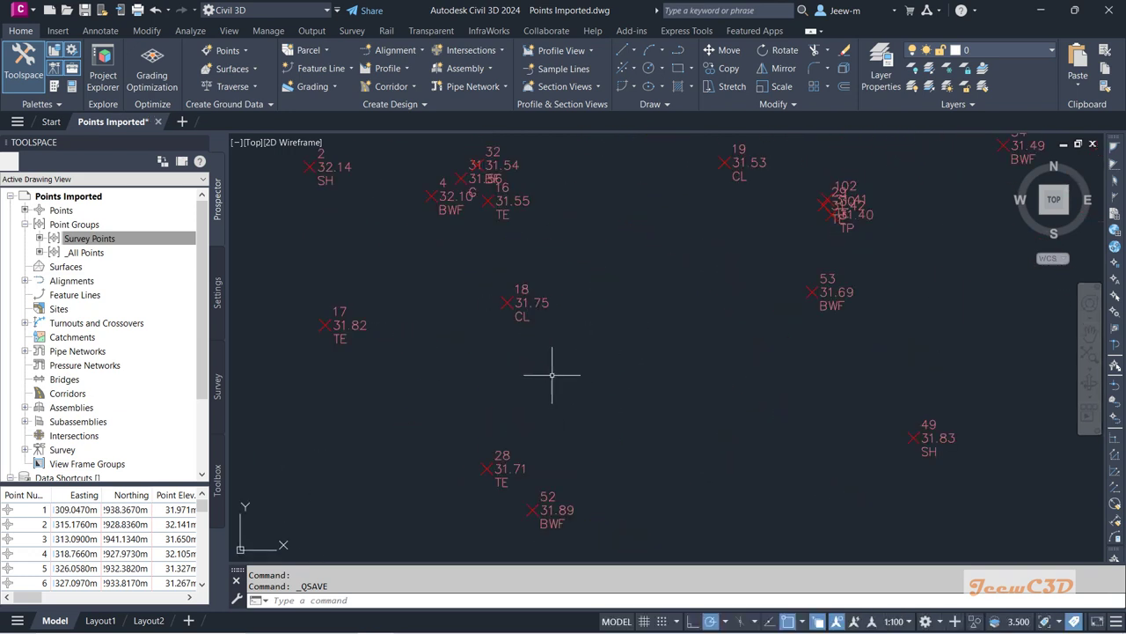
pyautogui.scroll(-3, 528, 333)
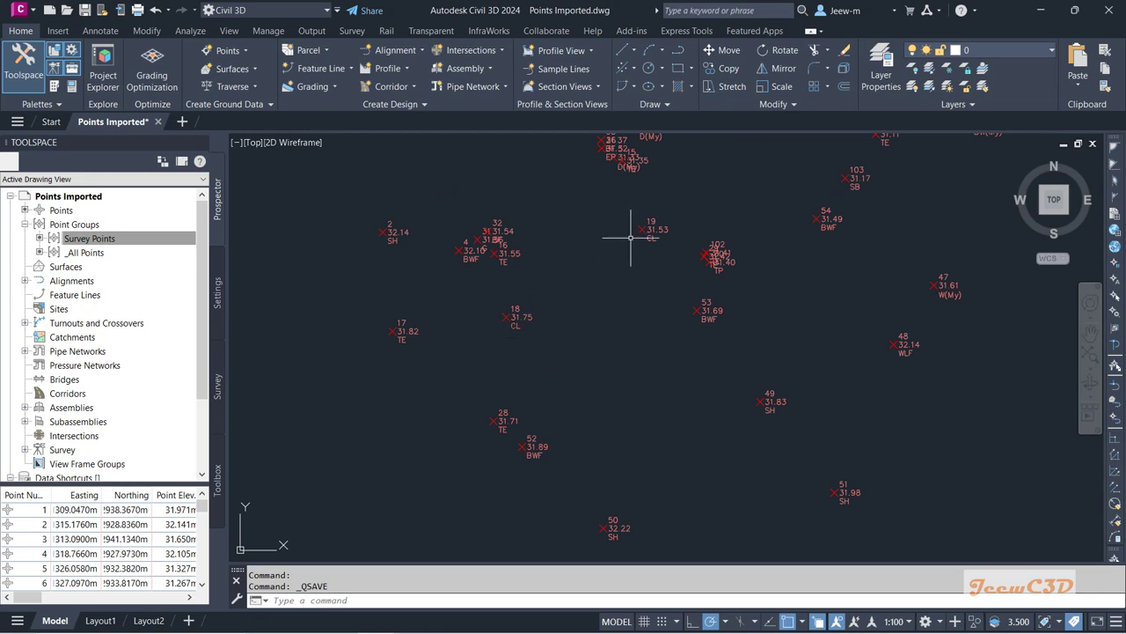
pyautogui.scroll(-3, 607, 264)
pyautogui.scroll(1, 669, 229)
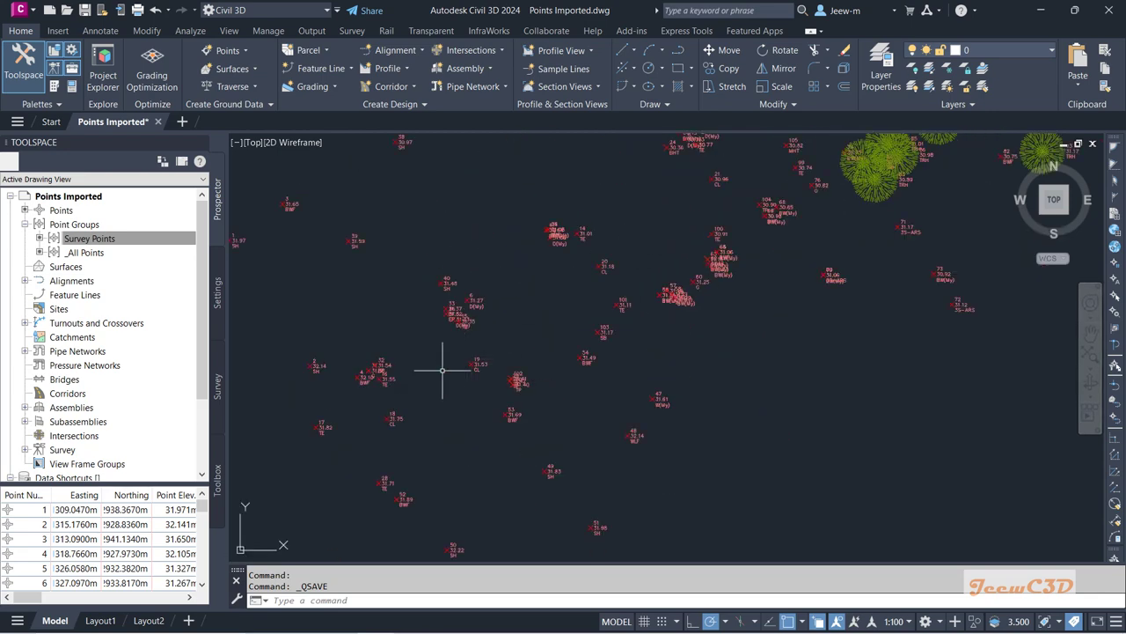
pyautogui.scroll(3, 308, 431)
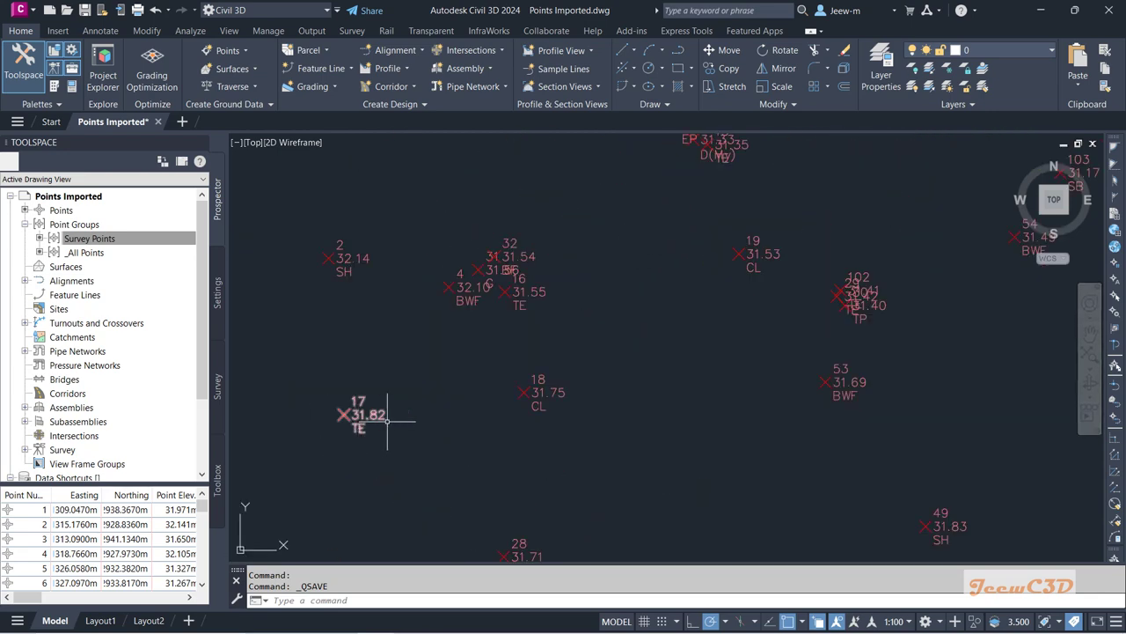
pyautogui.scroll(-2, 409, 415)
pyautogui.scroll(-1, 578, 336)
pyautogui.scroll(-2, 580, 336)
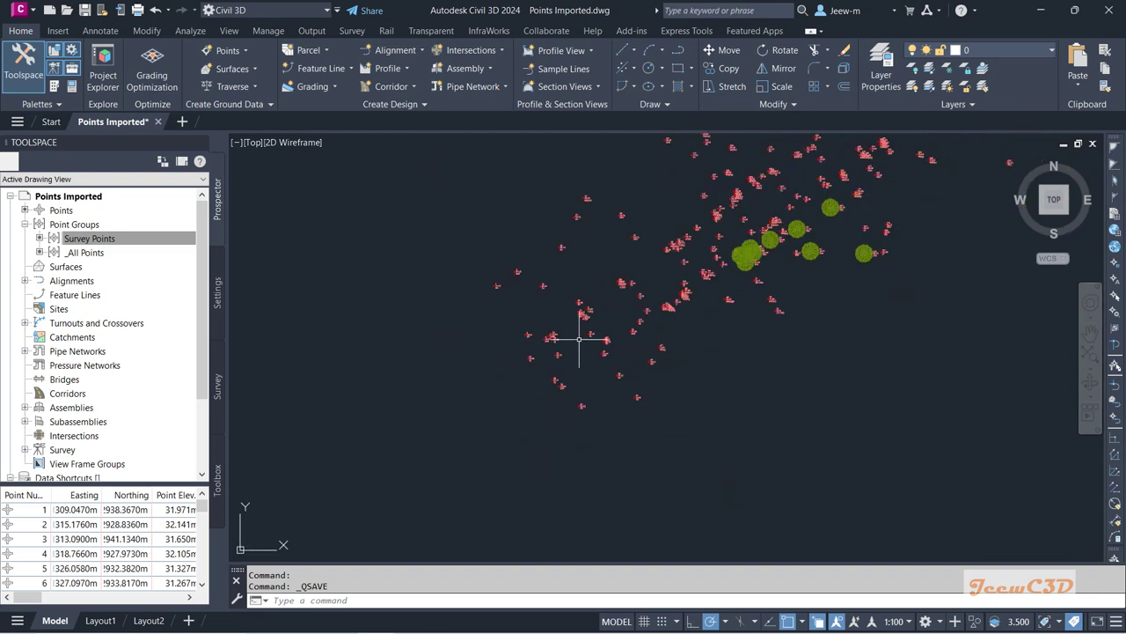
pyautogui.scroll(-3, 580, 333)
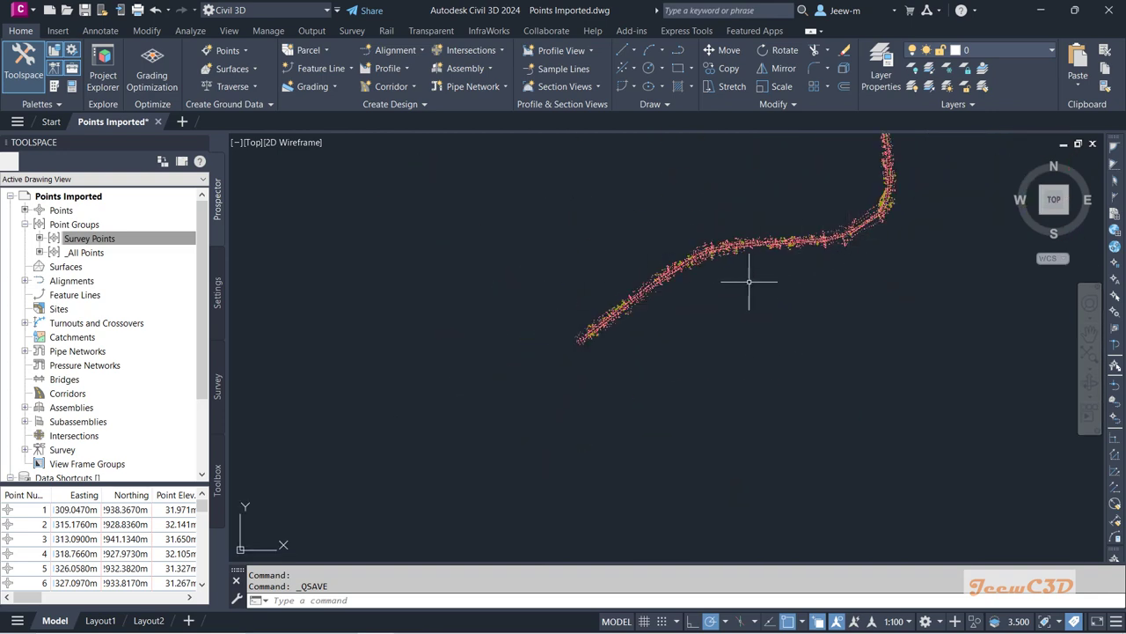
pyautogui.scroll(2, 571, 353)
pyautogui.scroll(2, 567, 351)
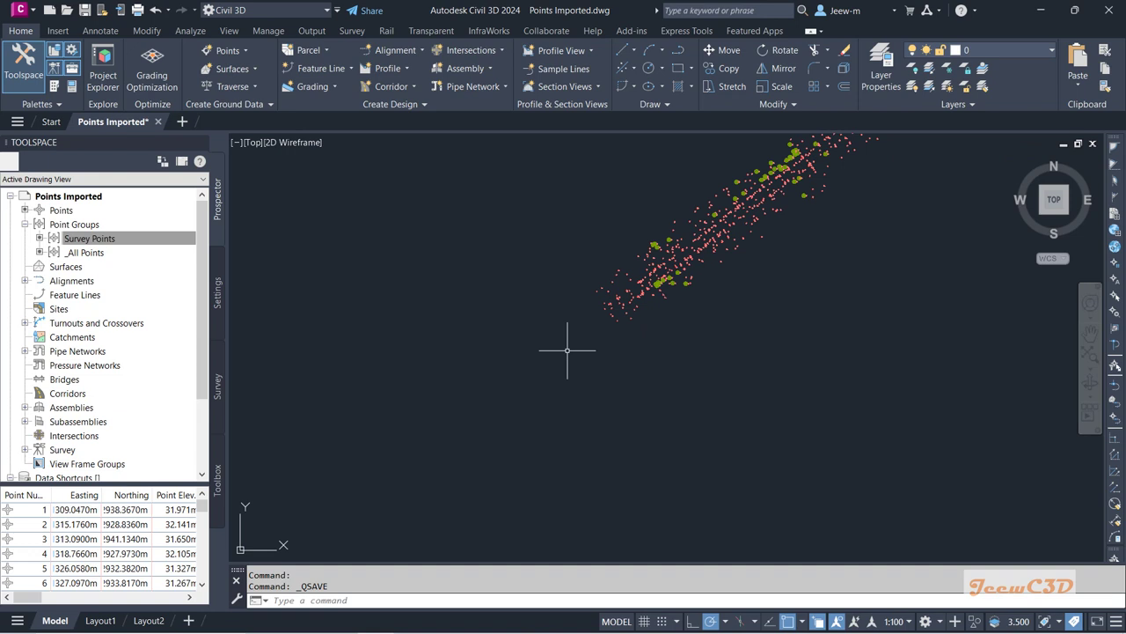
pyautogui.scroll(1, 646, 307)
pyautogui.scroll(2, 583, 312)
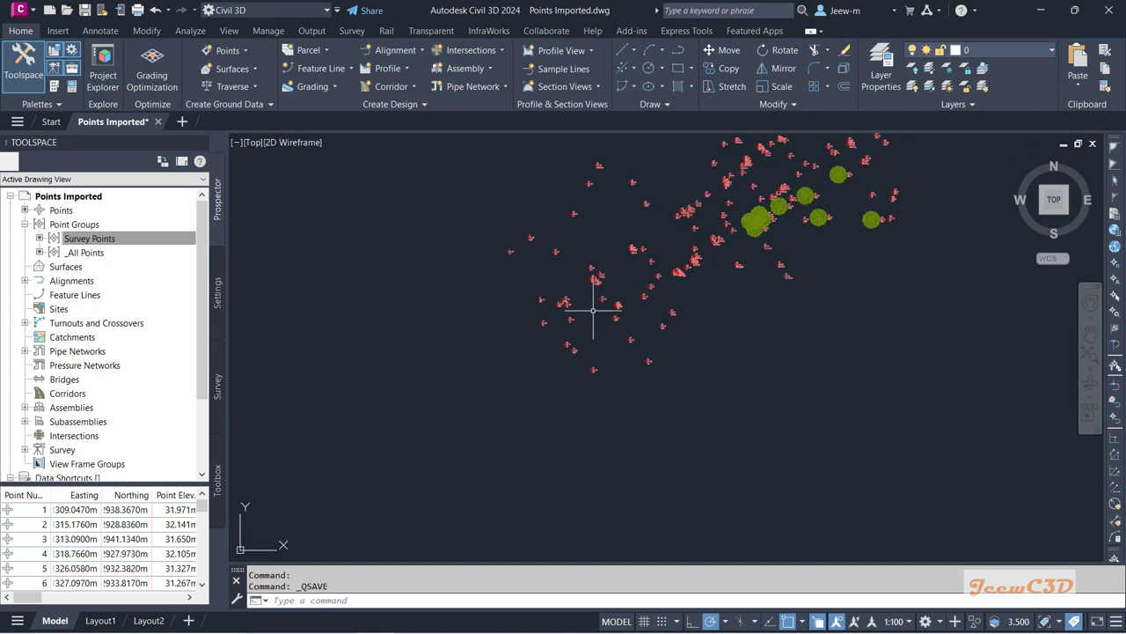
pyautogui.scroll(2, 591, 311)
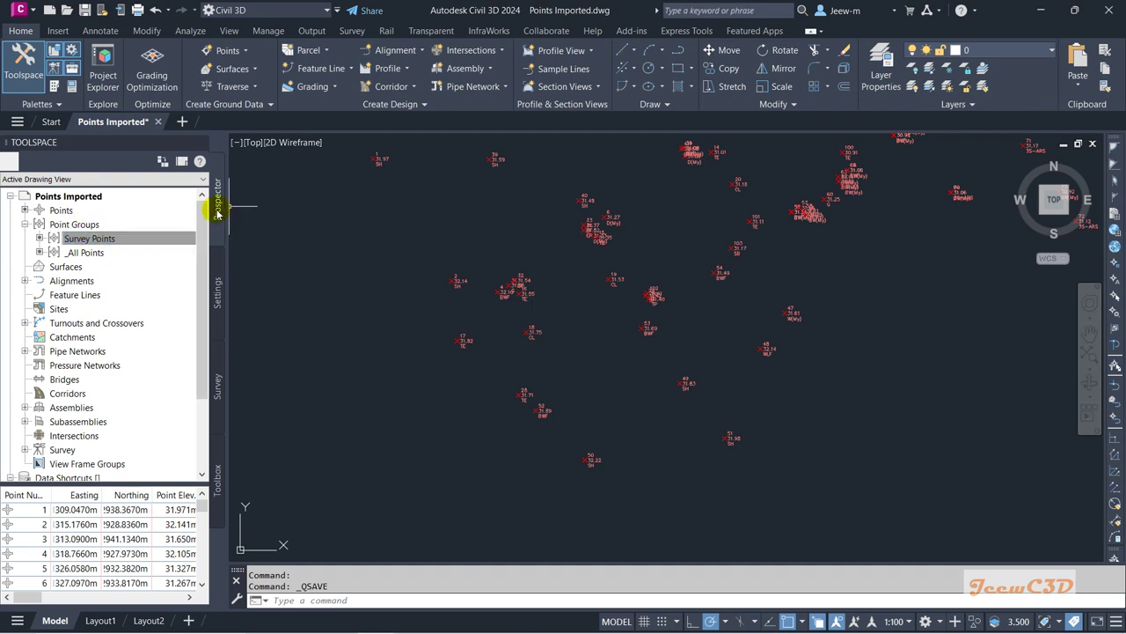
# Create a new point group from the Point Groups menu and name it CL
pyautogui.click(76, 224)
pyautogui.rightClick(77, 225)
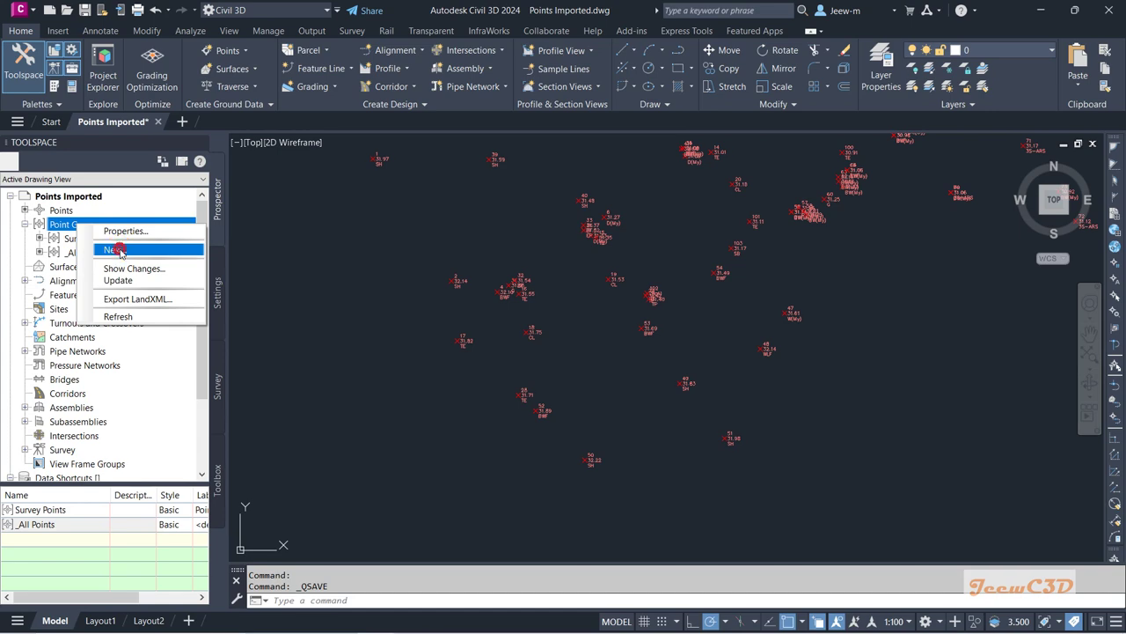
pyautogui.click(120, 251)
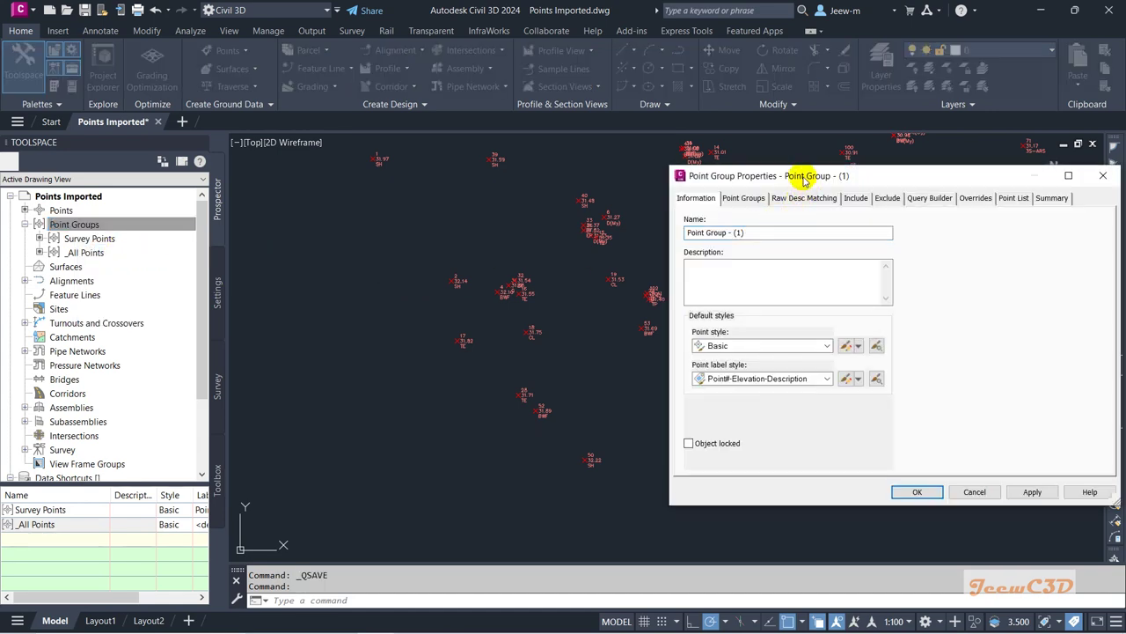
pyautogui.moveTo(804, 178); pyautogui.dragTo(333, 178)
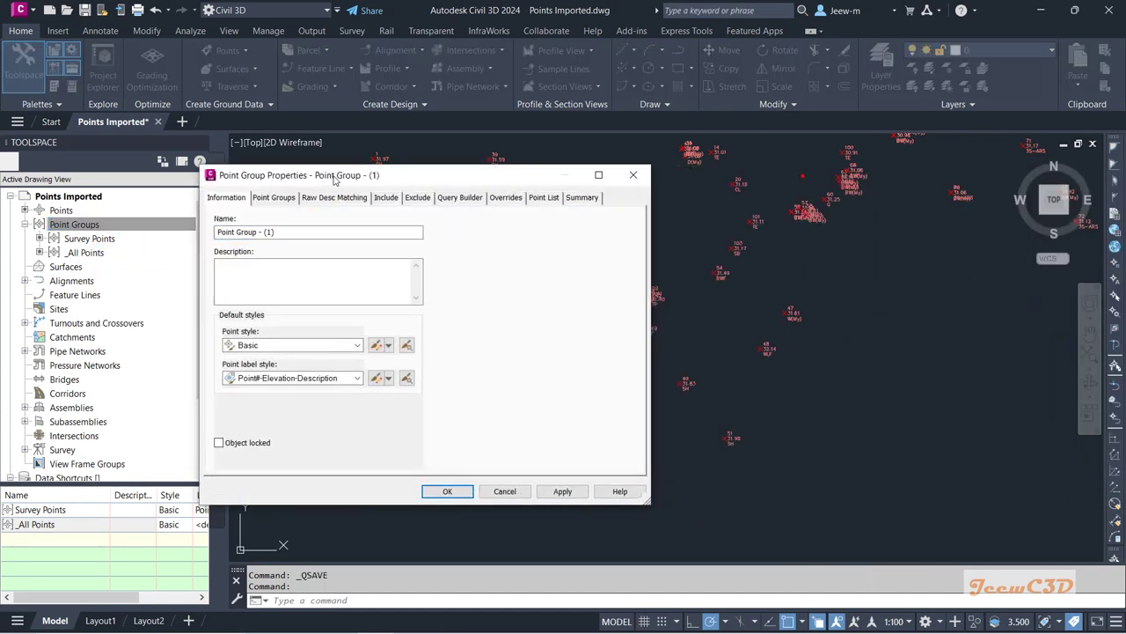
pyautogui.click(280, 232)
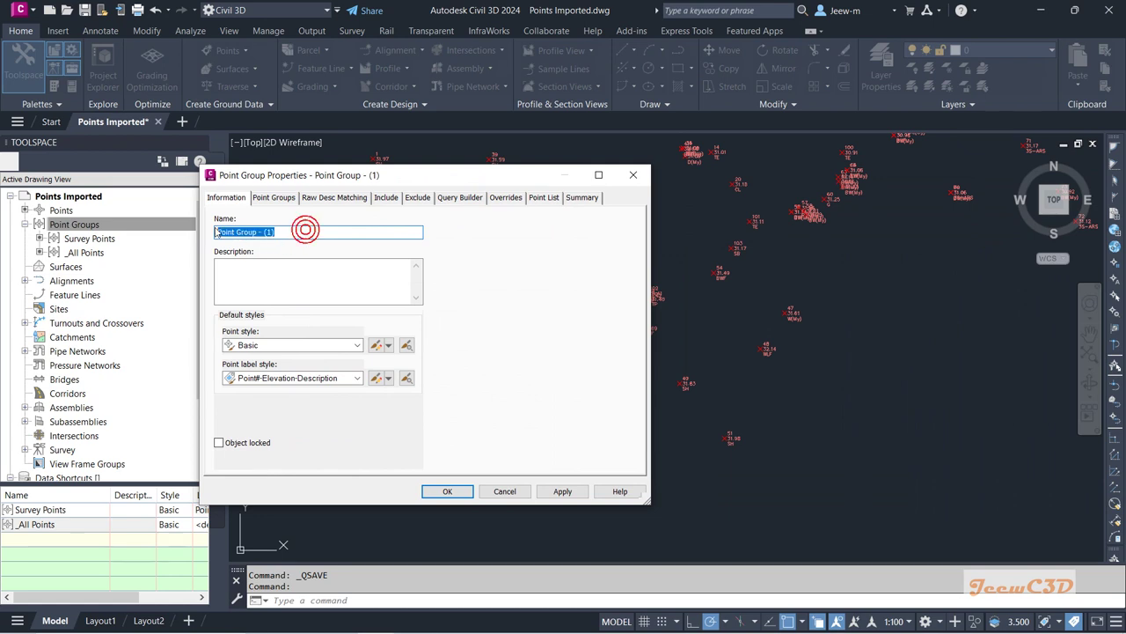
pyautogui.write('CL')
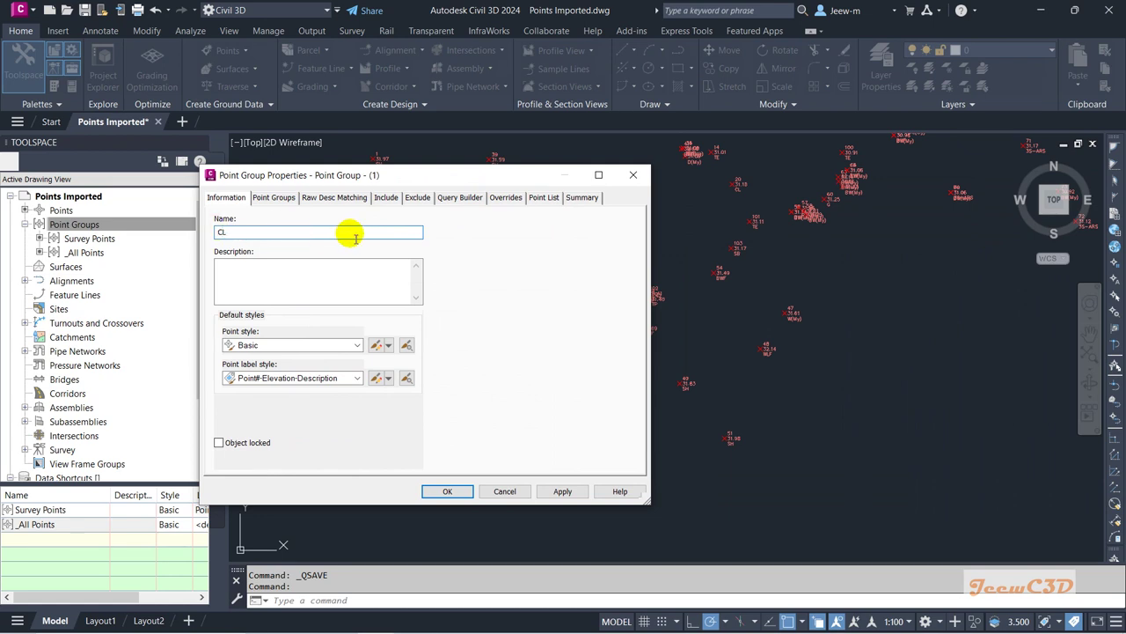
# Set the CL group to include points whose raw descriptions match CL*
pyautogui.click(394, 201)
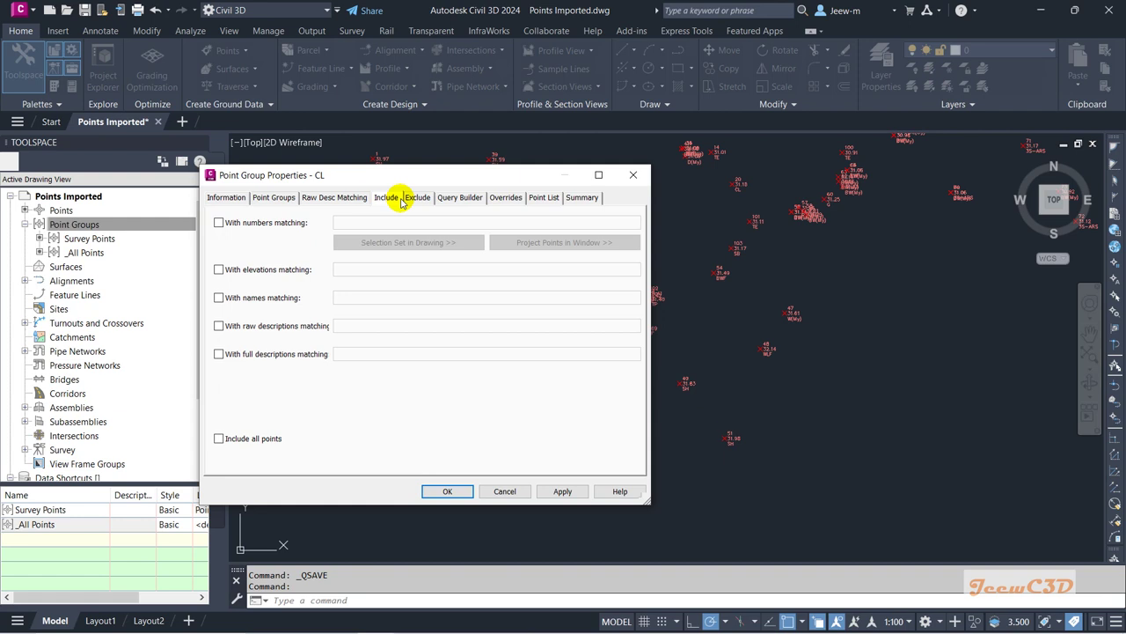
pyautogui.click(250, 328)
pyautogui.click(351, 327)
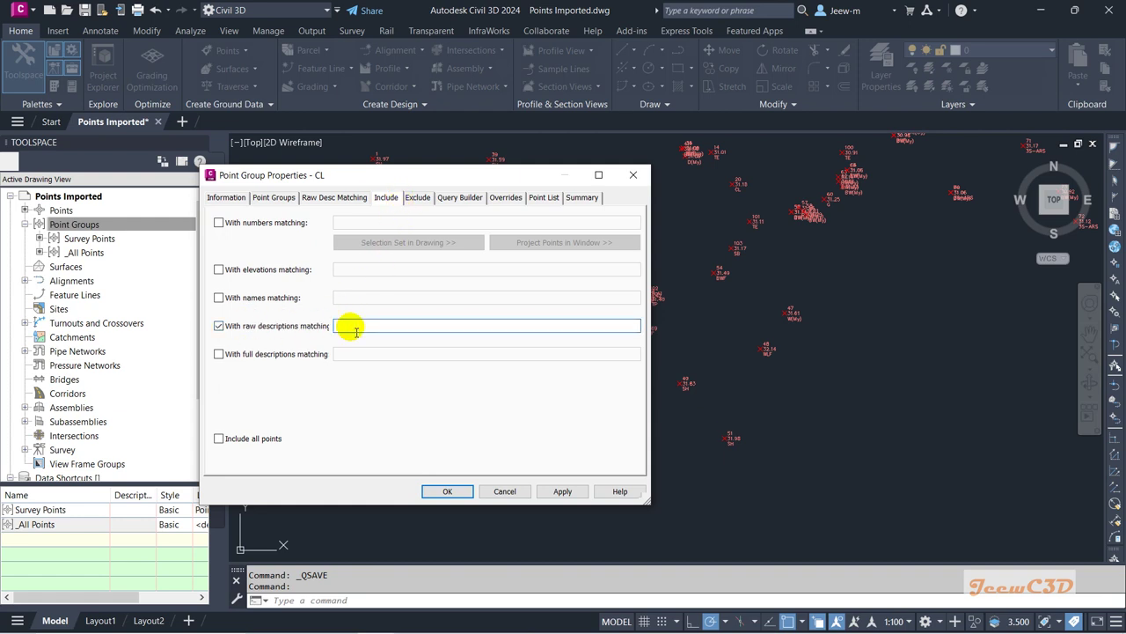
pyautogui.write('CL*')
pyautogui.moveTo(402, 174); pyautogui.dragTo(403, 153)
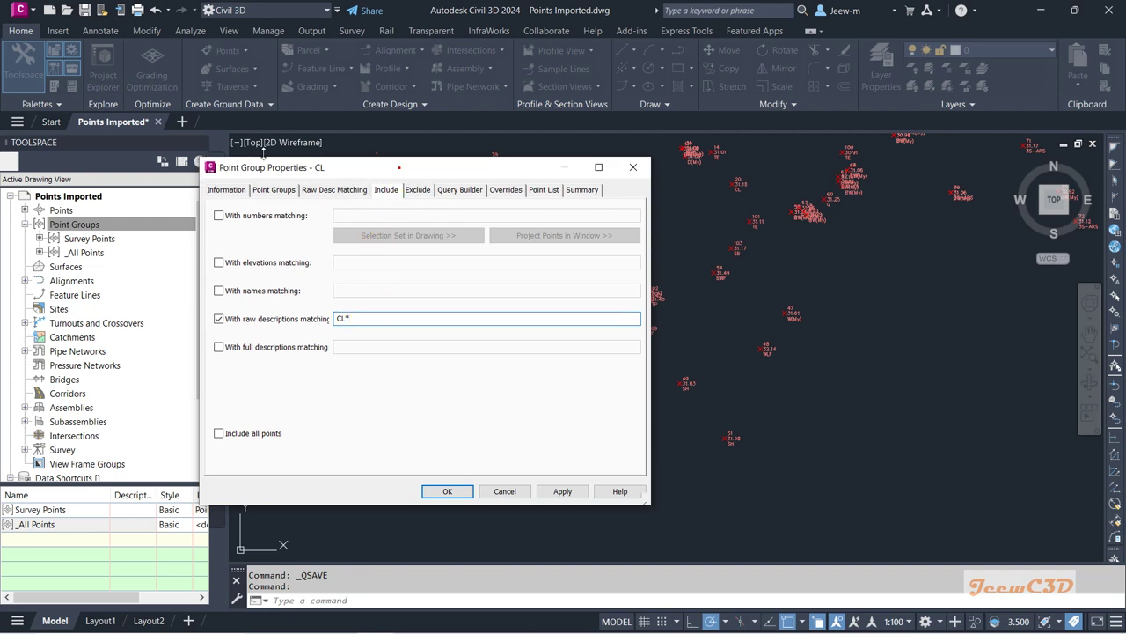
pyautogui.moveTo(320, 155); pyautogui.dragTo(173, 154)
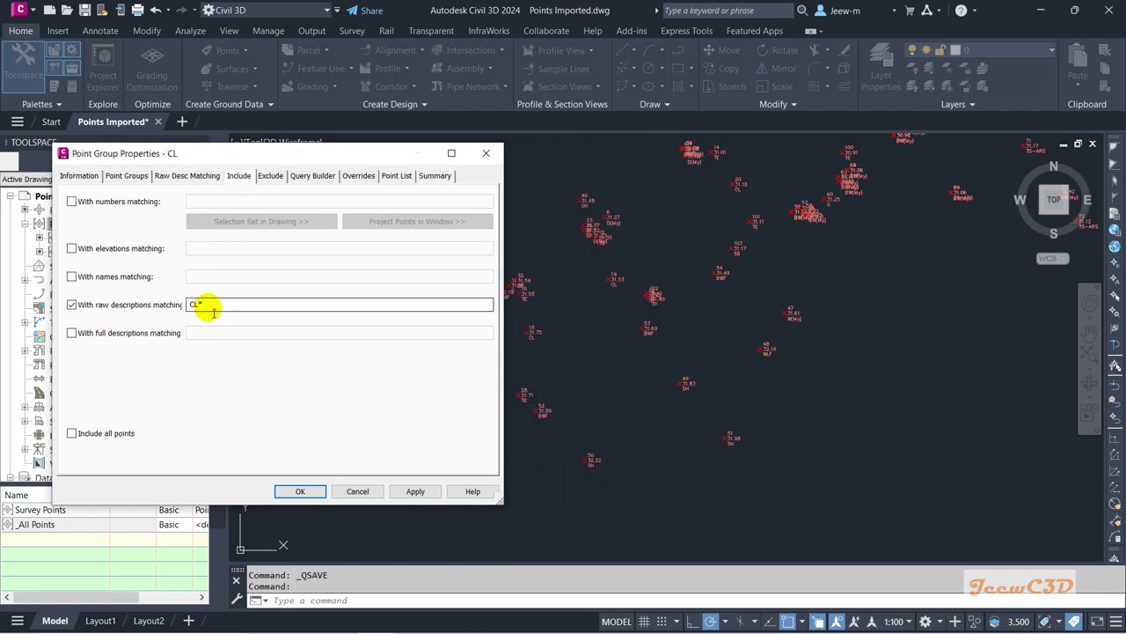
pyautogui.click(223, 313)
pyautogui.click(398, 176)
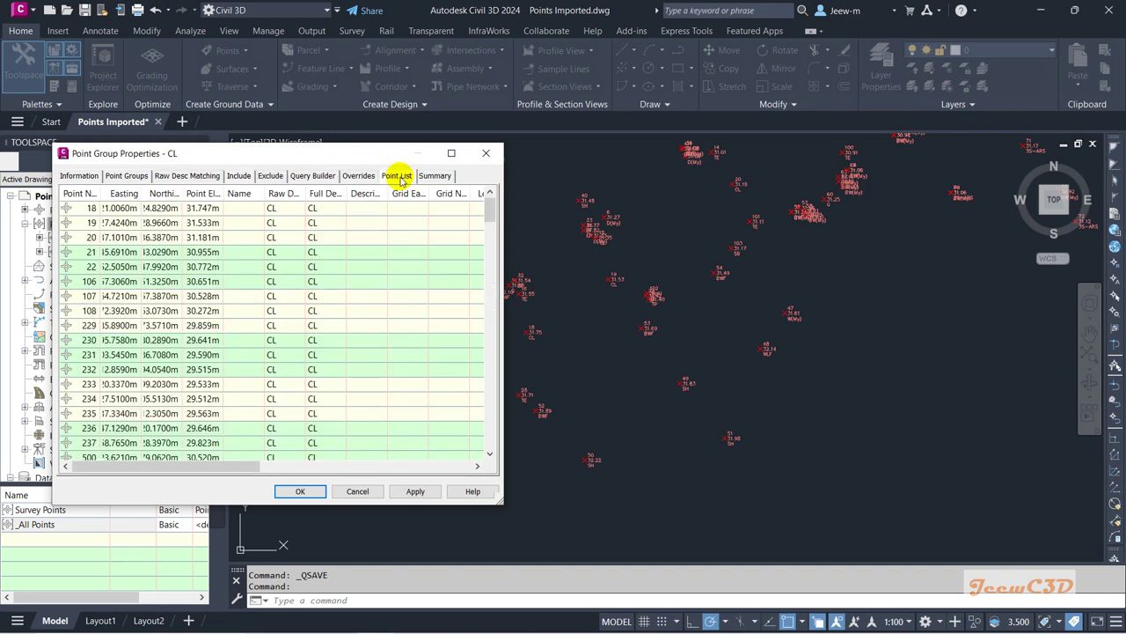
pyautogui.scroll(-5, 188, 266)
pyautogui.scroll(-5, 189, 273)
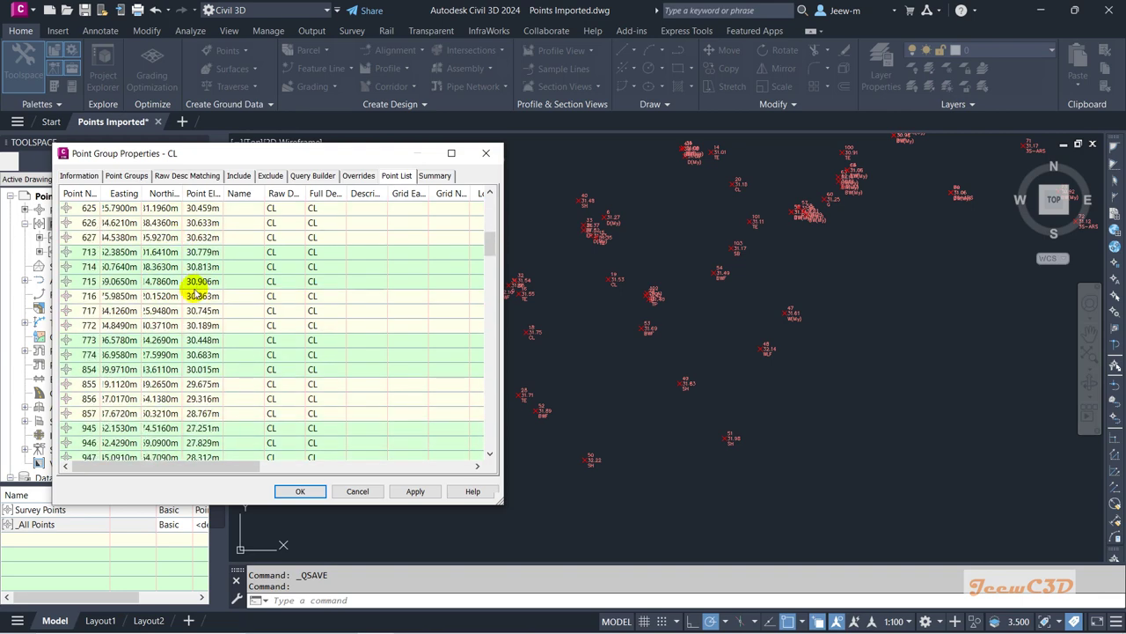
pyautogui.scroll(-5, 193, 282)
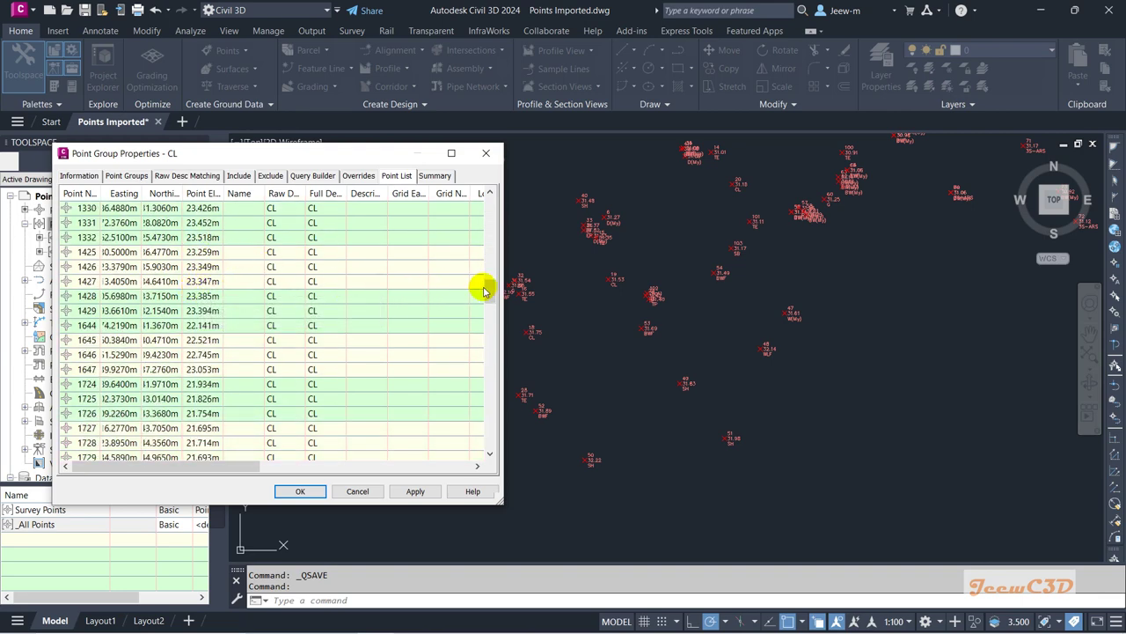
pyautogui.moveTo(488, 288); pyautogui.dragTo(496, 204)
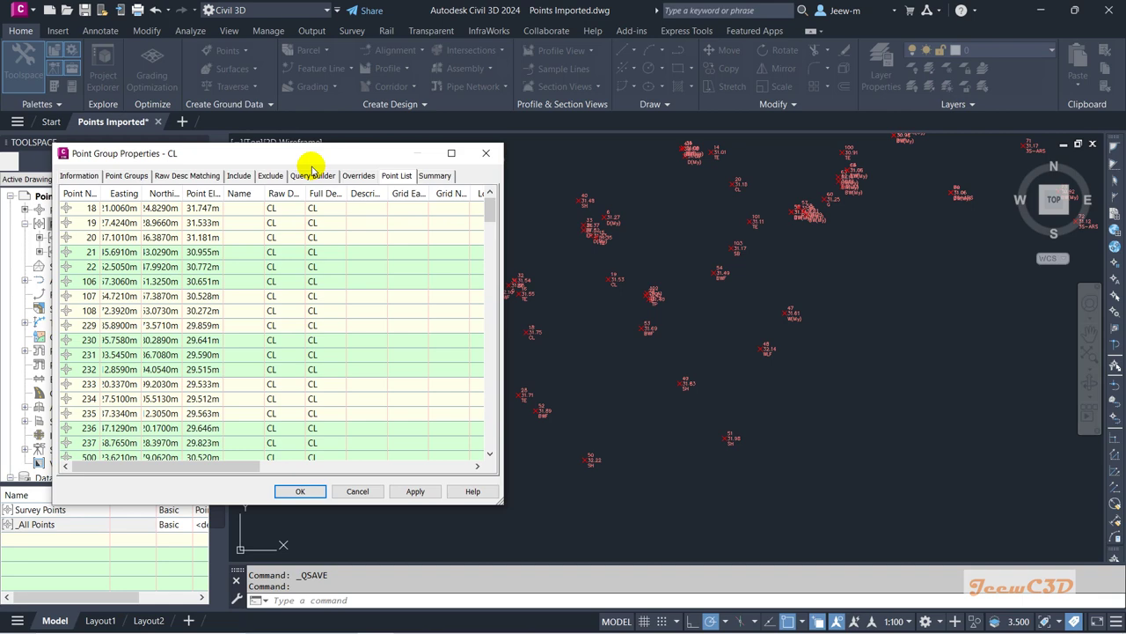
pyautogui.moveTo(309, 157); pyautogui.dragTo(464, 145)
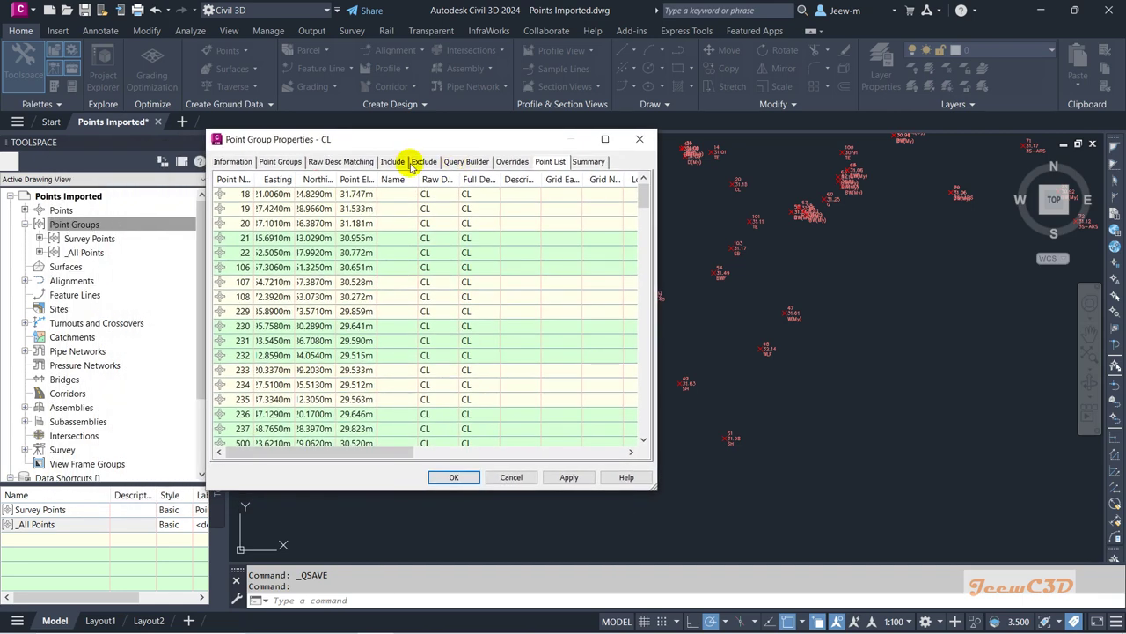
# Create the CL point group and check that it holds 175 points
pyautogui.click(468, 481)
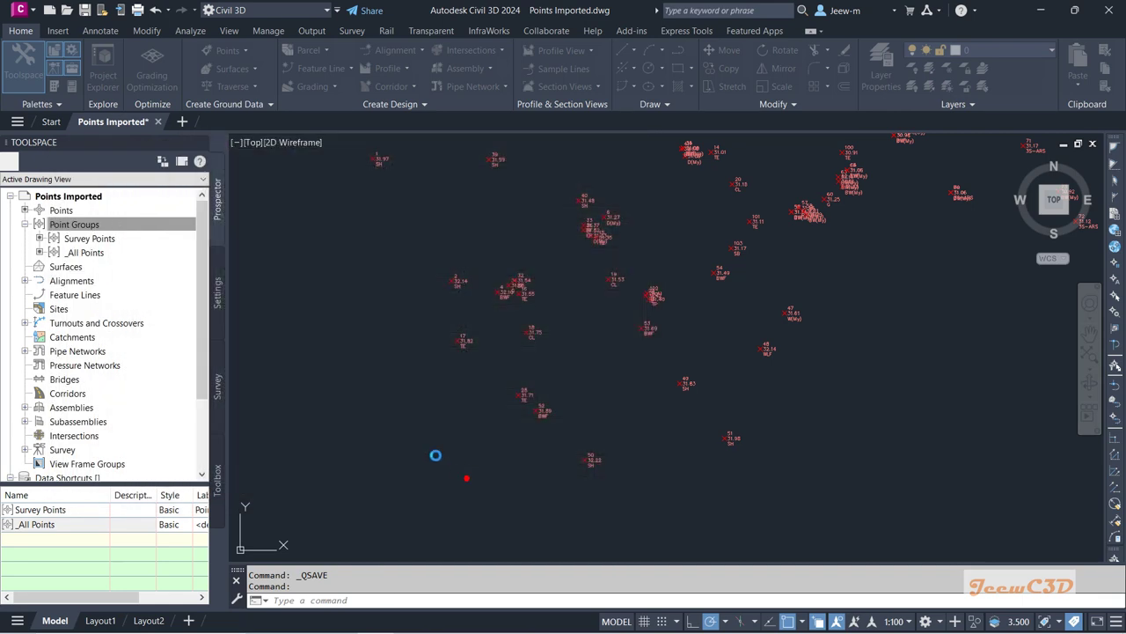
pyautogui.click(78, 241)
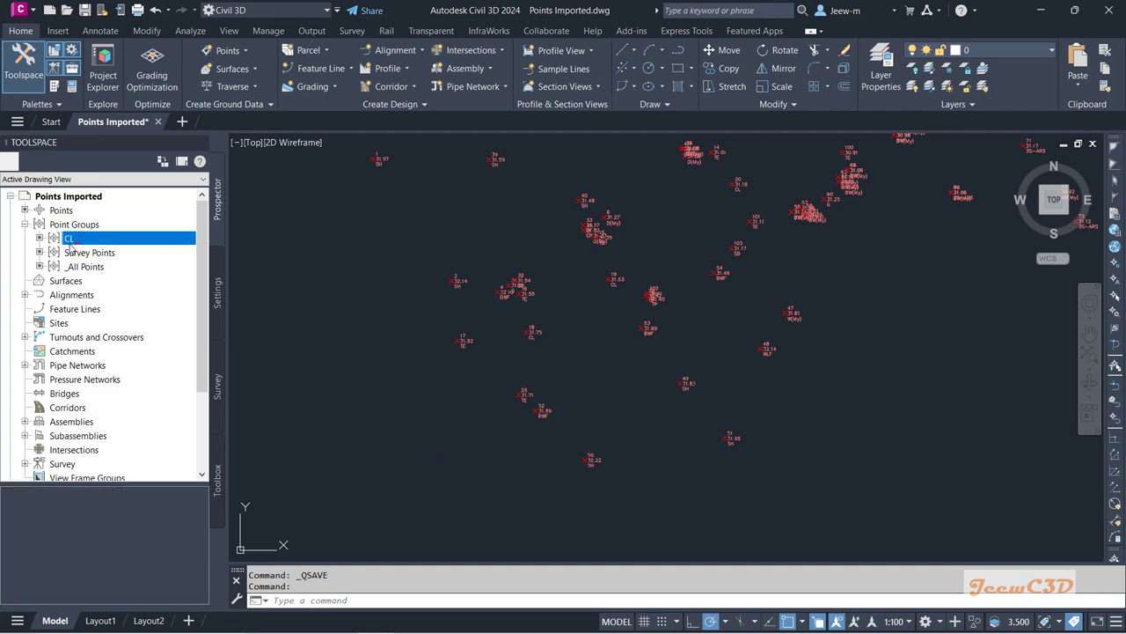
pyautogui.rightClick(82, 247)
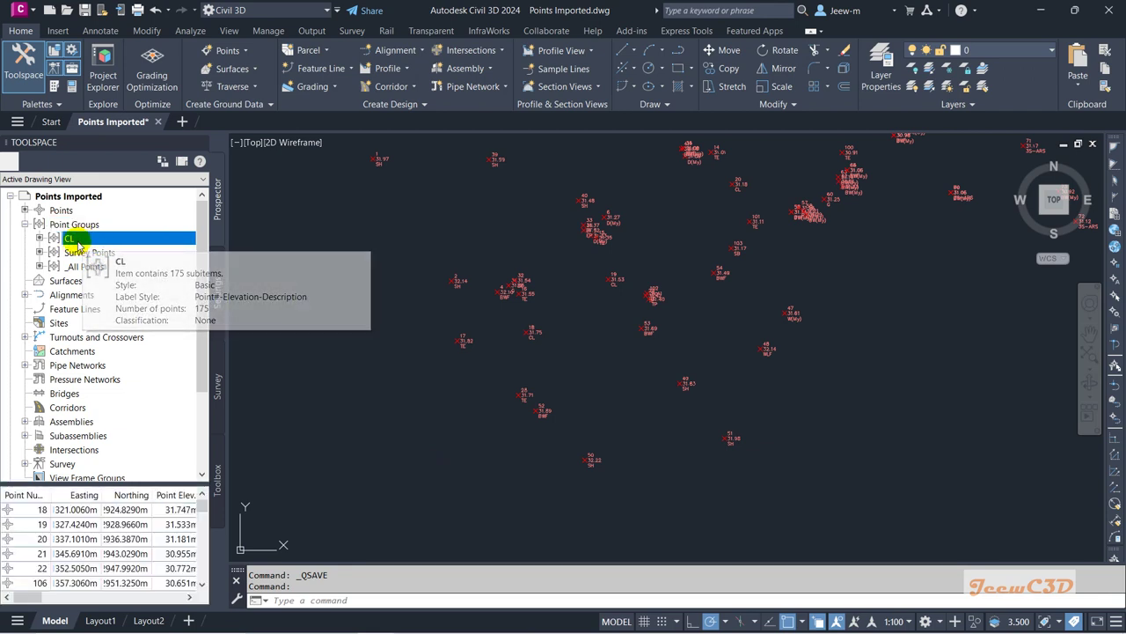
pyautogui.press('Escape')
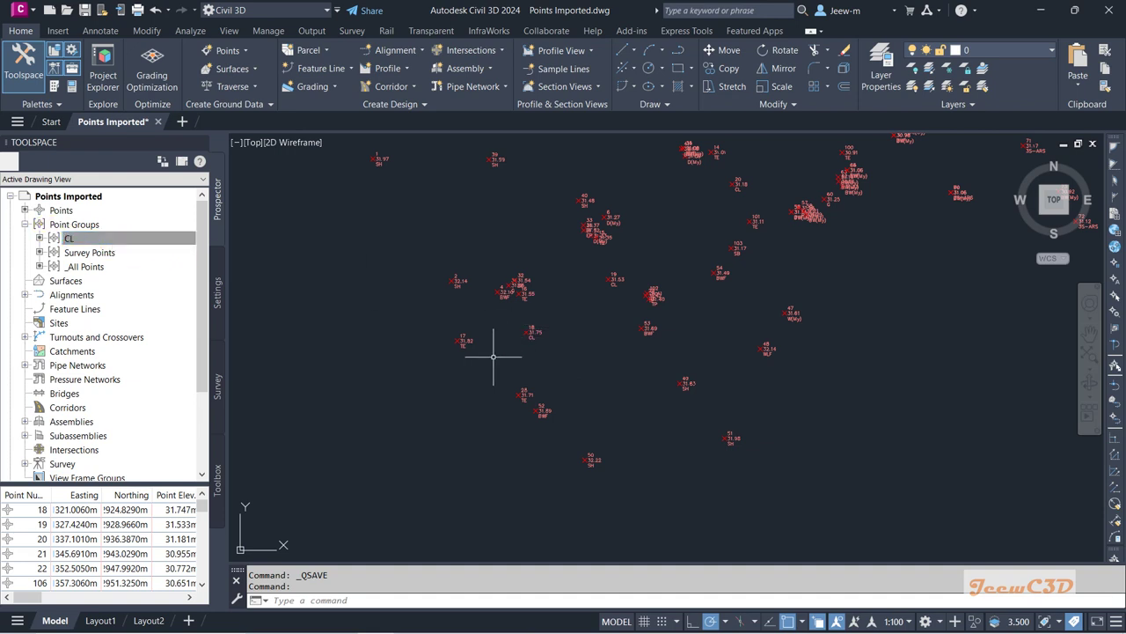
pyautogui.scroll(-2, 498, 370)
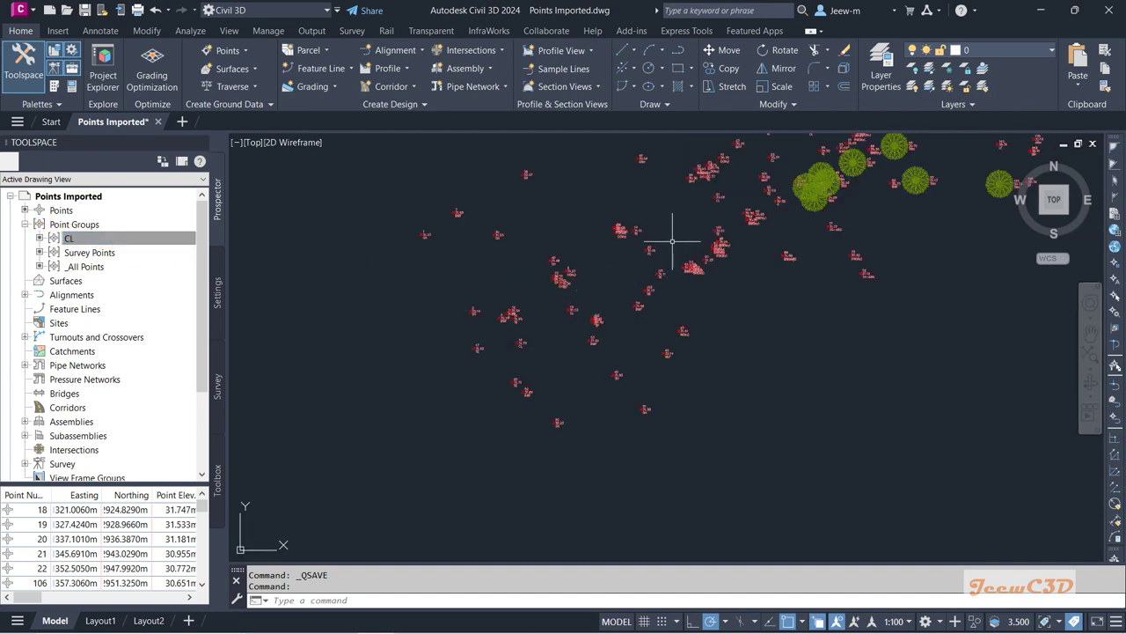
pyautogui.click(70, 239)
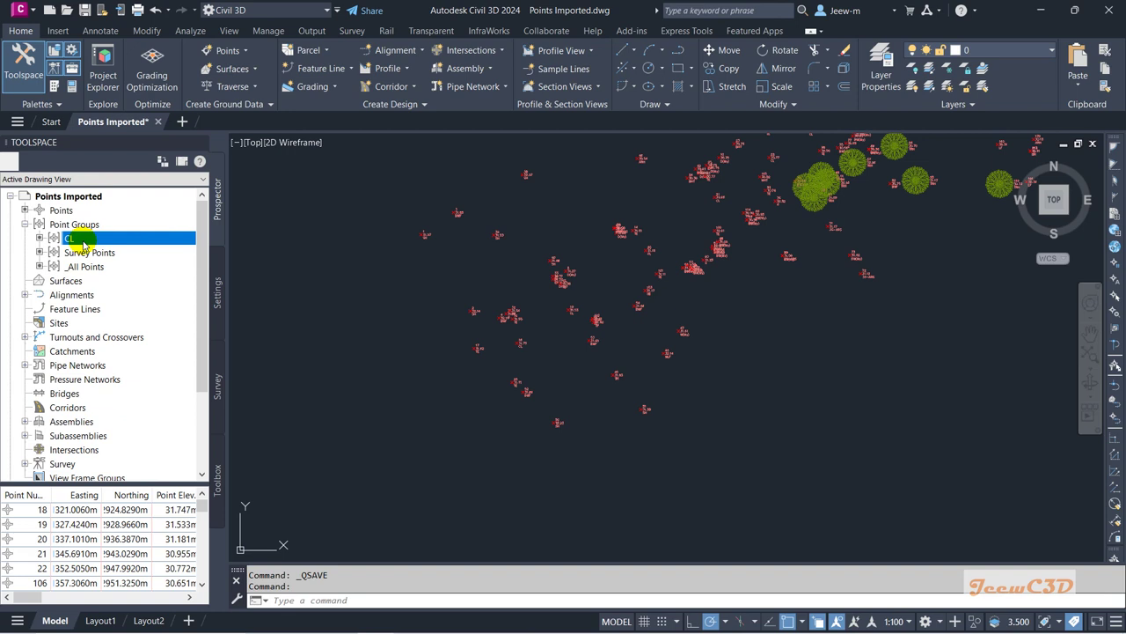
pyautogui.moveTo(69, 238)
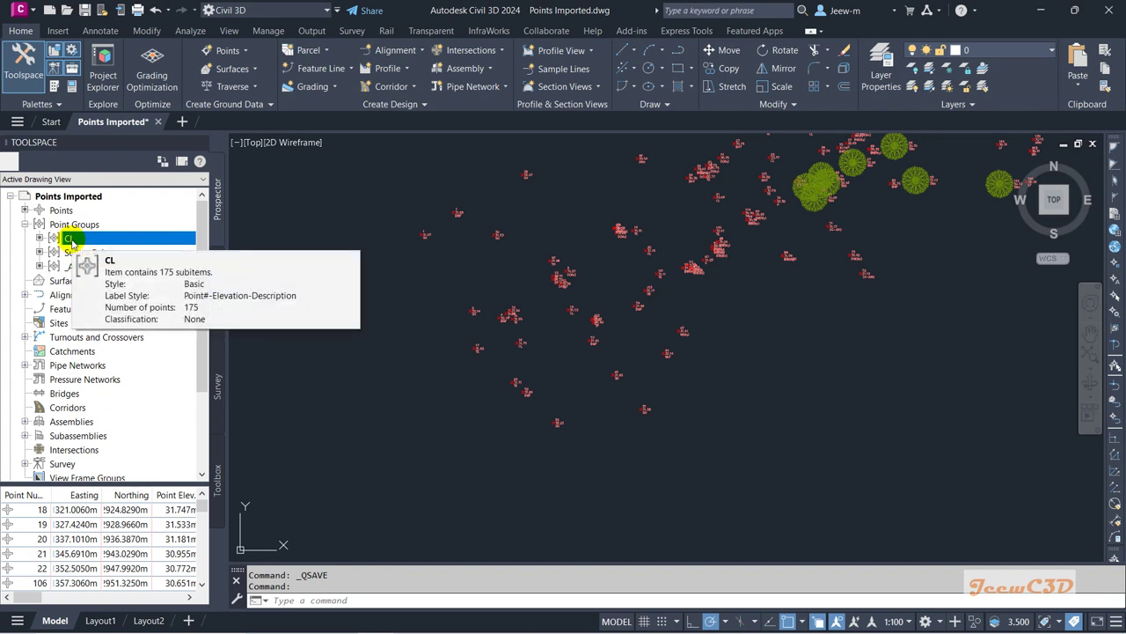
pyautogui.rightClick(72, 244)
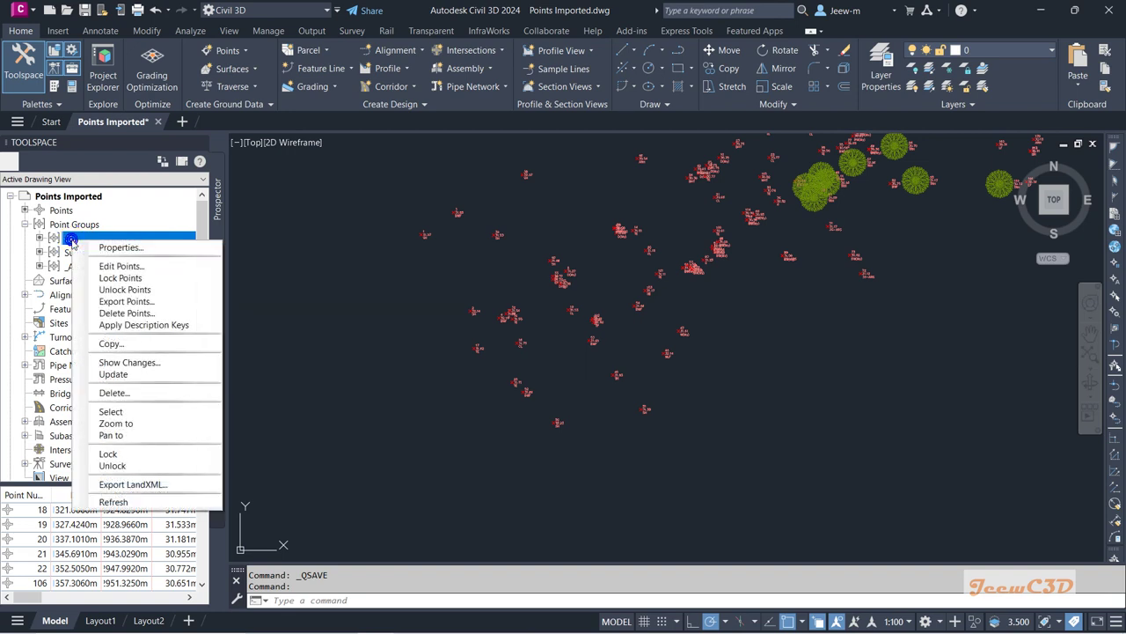
pyautogui.click(114, 411)
pyautogui.scroll(-3, 382, 392)
pyautogui.scroll(-2, 384, 400)
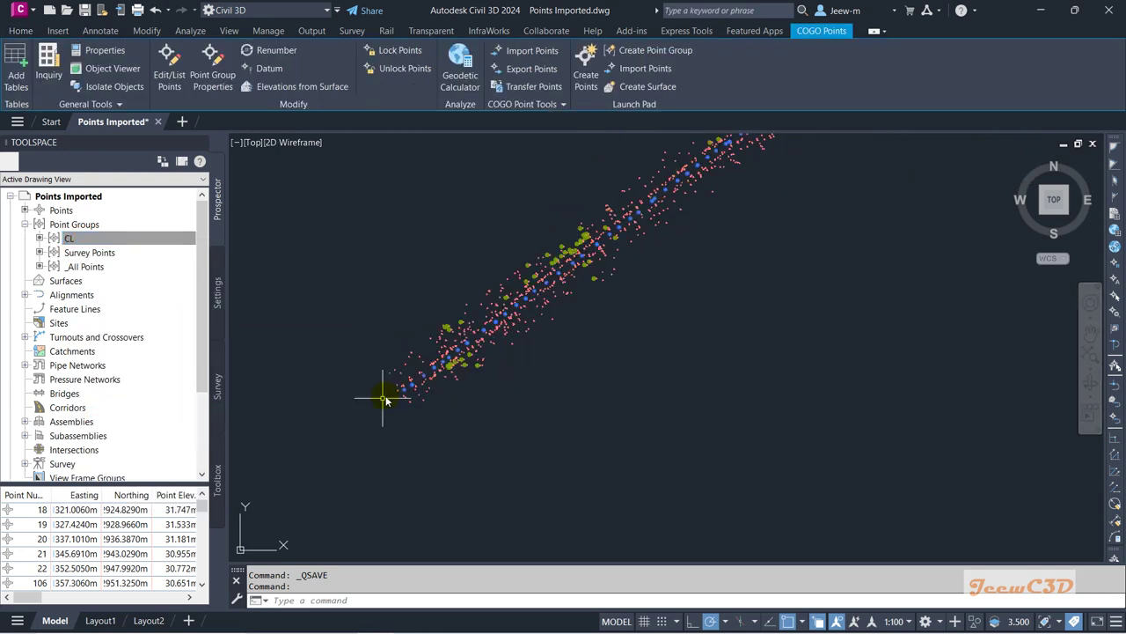
pyautogui.scroll(-3, 384, 401)
pyautogui.scroll(4, 674, 242)
pyautogui.moveTo(674, 240); pyautogui.dragTo(581, 372, button='middle')
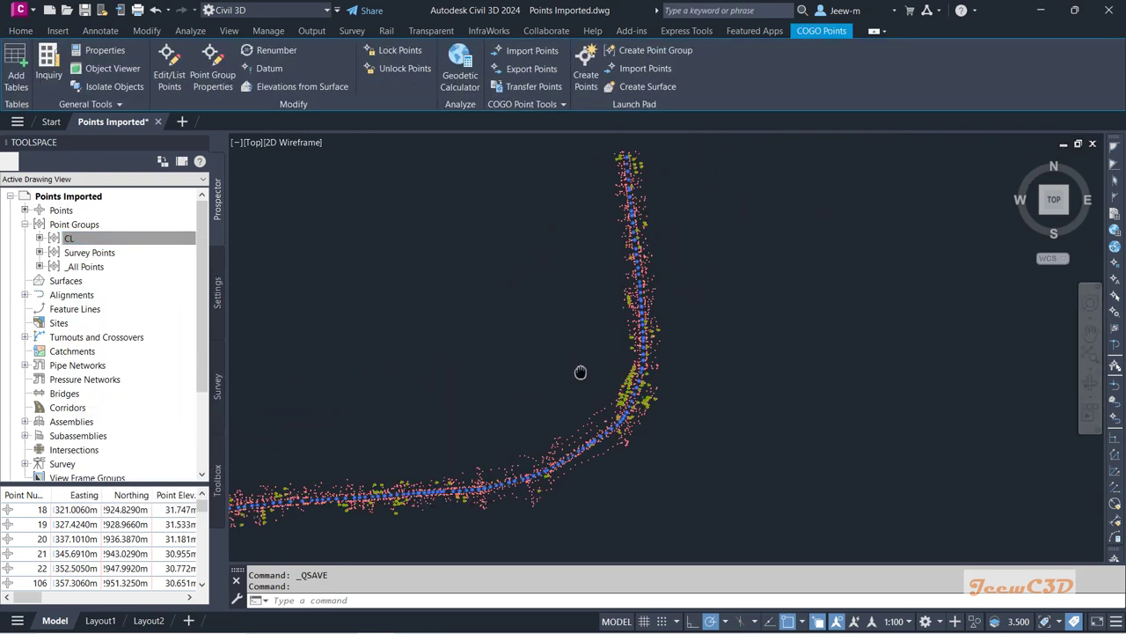
pyautogui.scroll(-2, 581, 372)
pyautogui.scroll(2, 521, 382)
pyautogui.scroll(2, 514, 390)
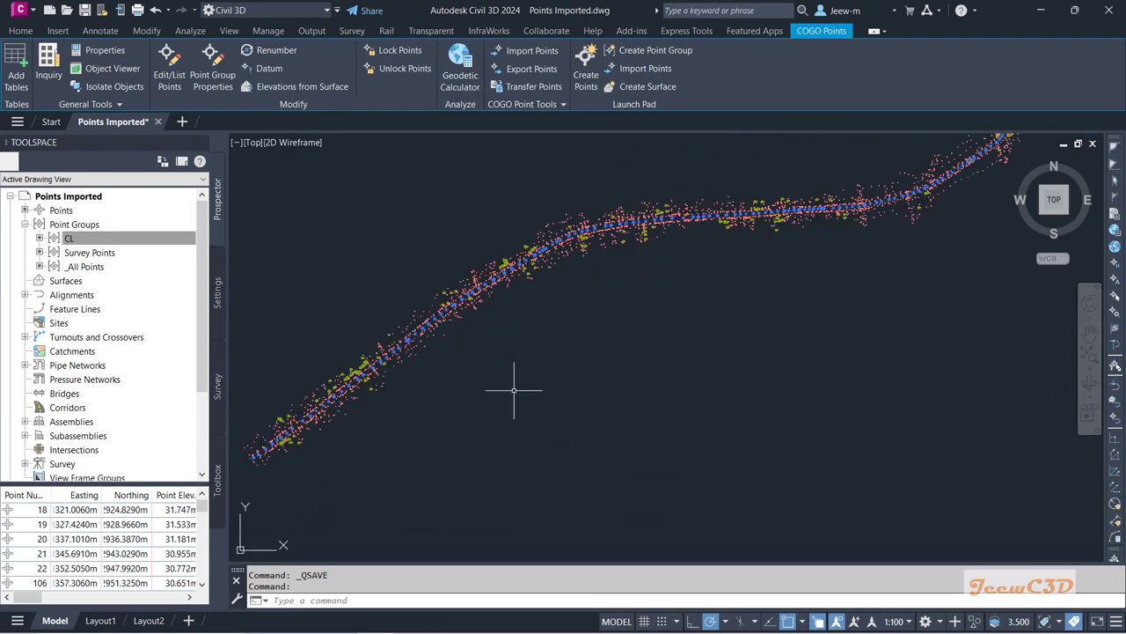
pyautogui.press('Escape')
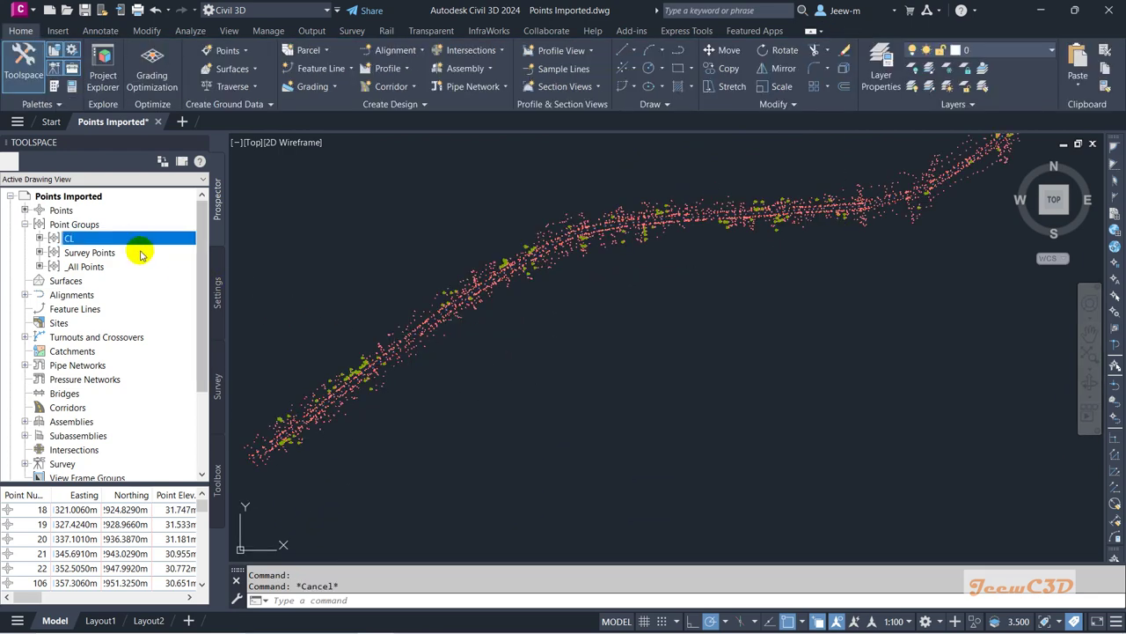
# Start a new point group named TE
pyautogui.rightClick(89, 226)
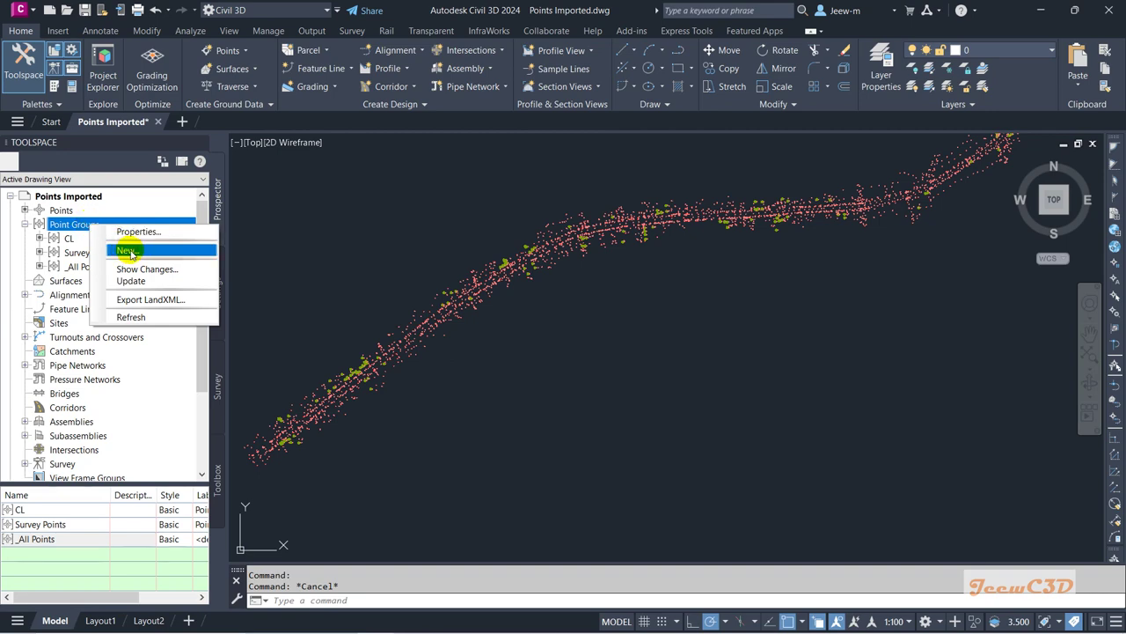
pyautogui.click(131, 252)
pyautogui.click(289, 201)
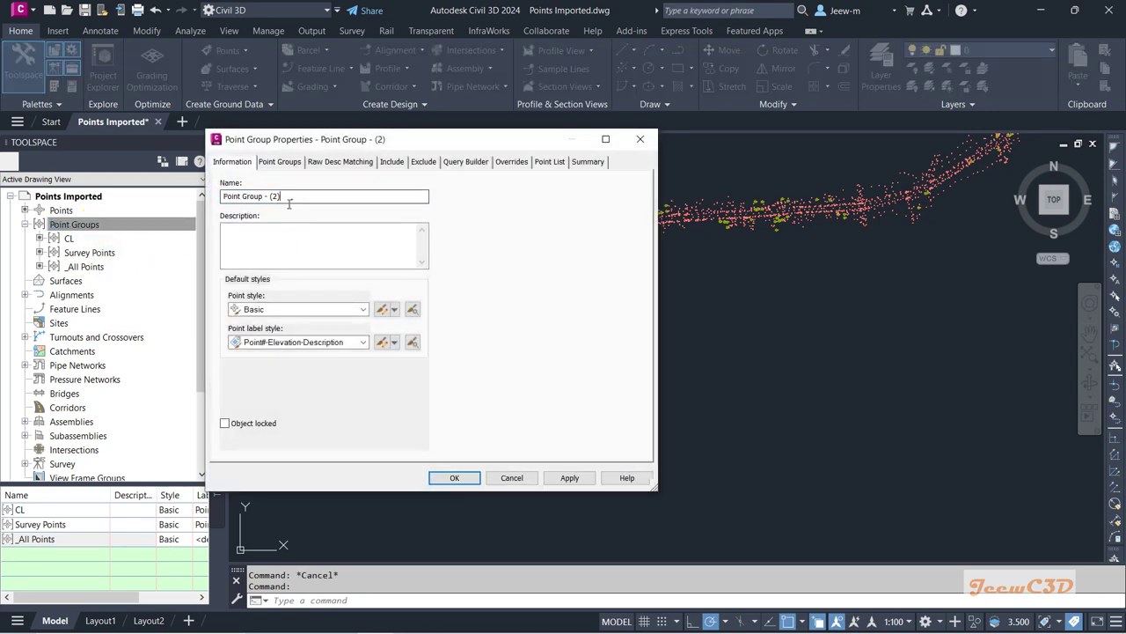
pyautogui.tripleClick(290, 195)
pyautogui.write('TE')
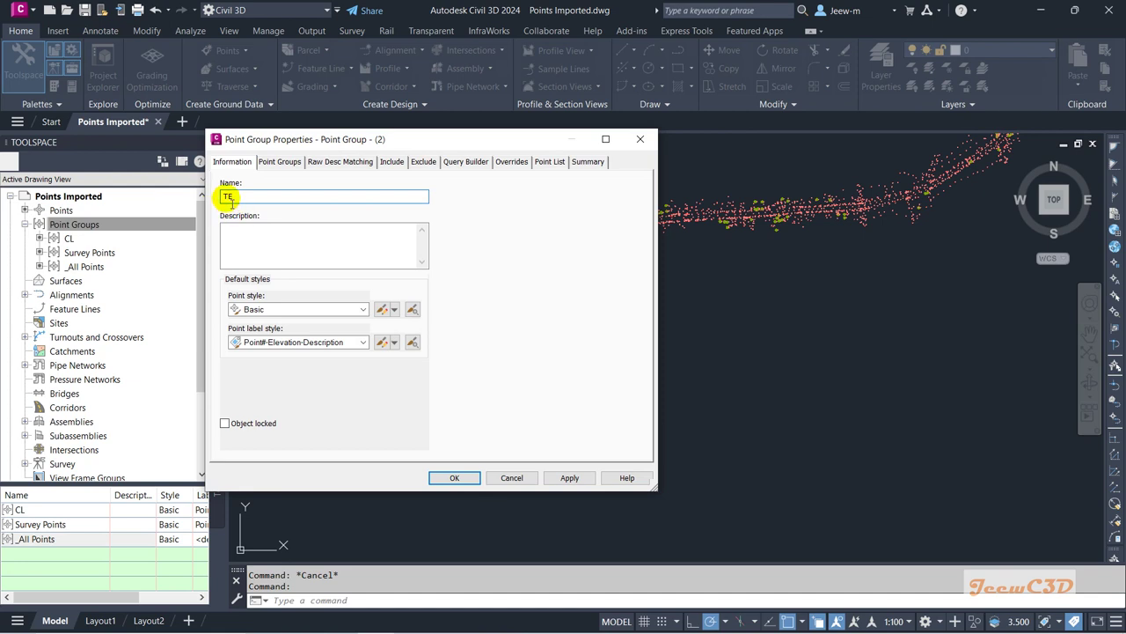
# Include points with raw descriptions matching TE*, preview the point list, and create the group
pyautogui.click(391, 161)
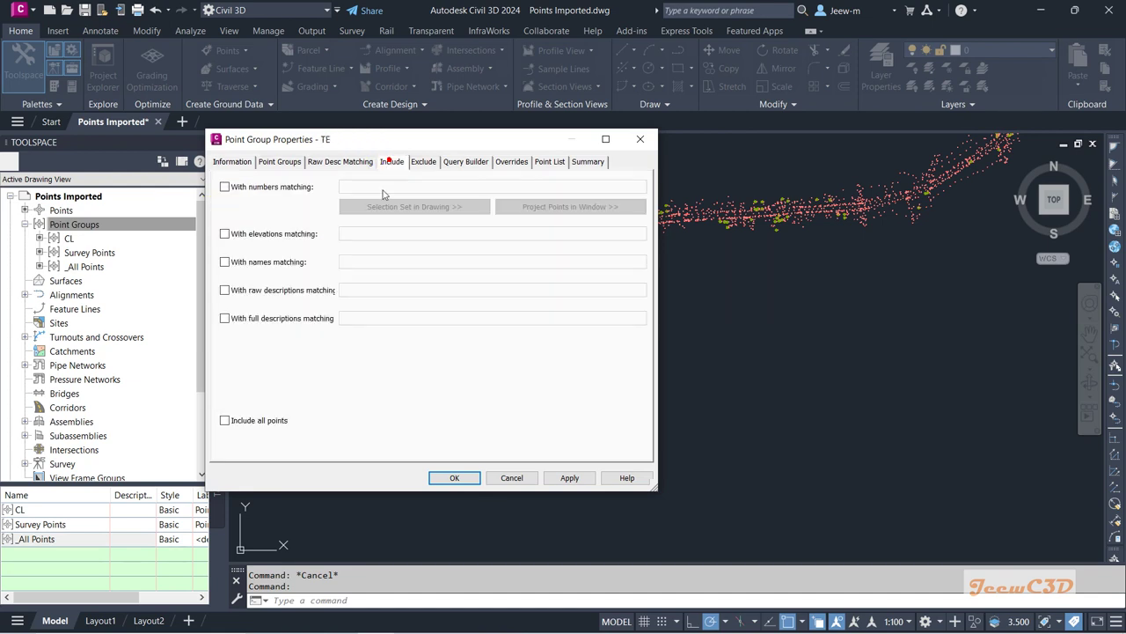
pyautogui.click(259, 290)
pyautogui.click(361, 288)
pyautogui.write('TE*')
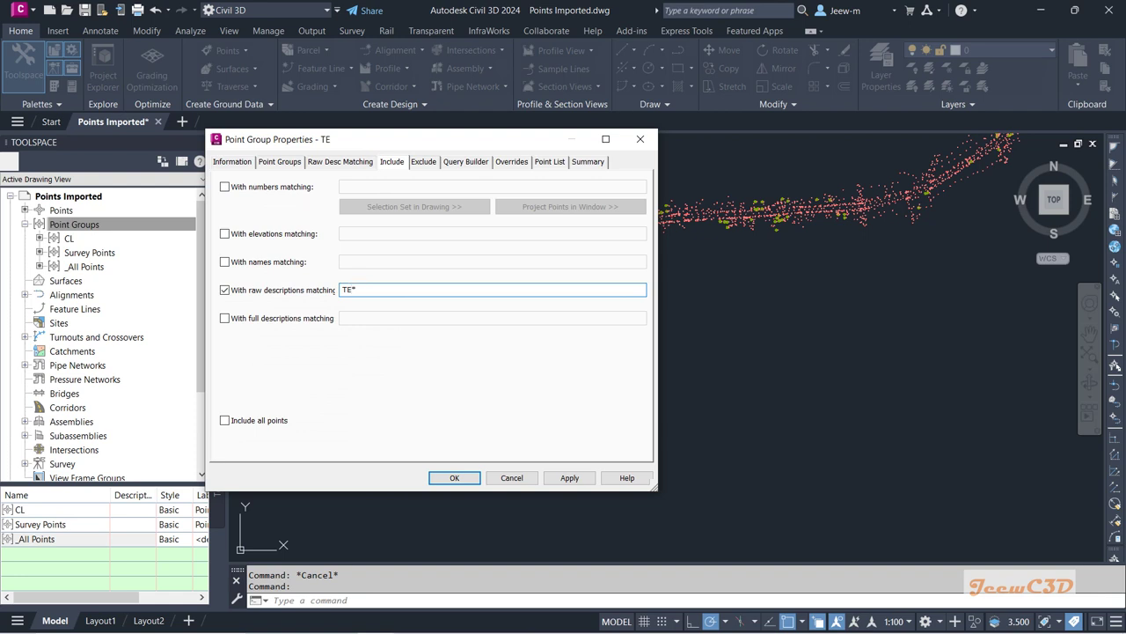
pyautogui.click(548, 162)
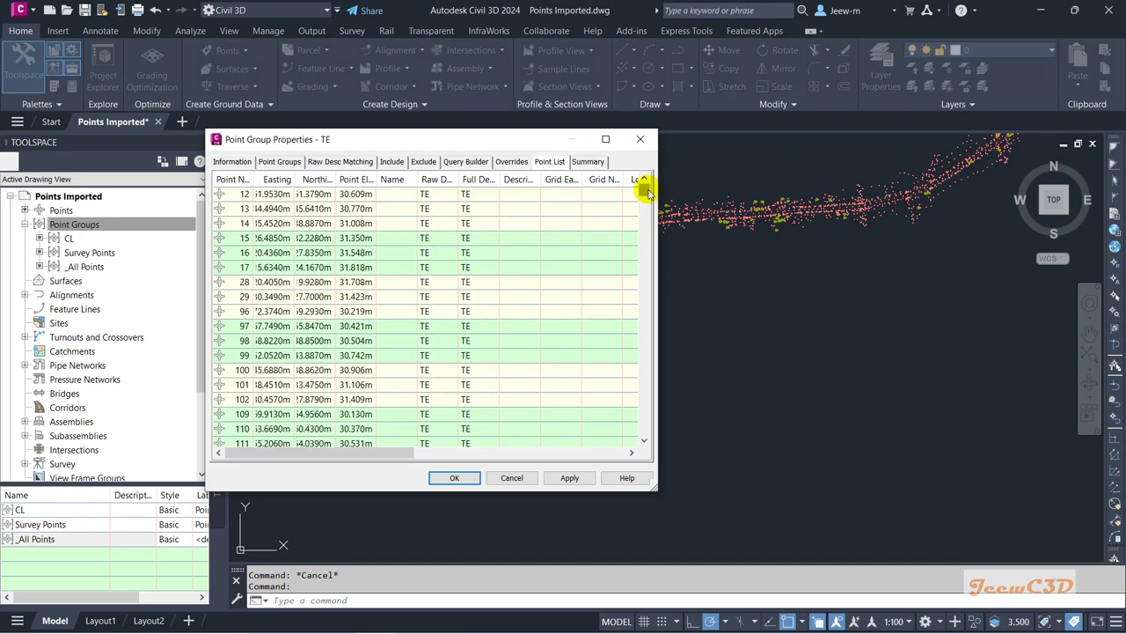
pyautogui.moveTo(646, 192); pyautogui.dragTo(671, 417)
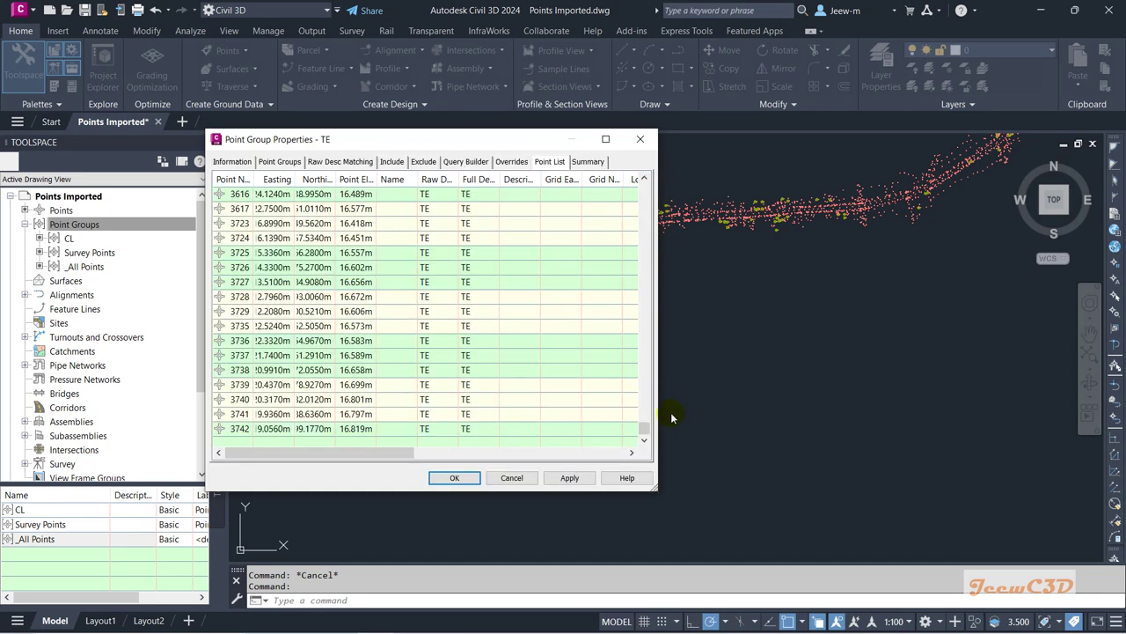
pyautogui.click(449, 478)
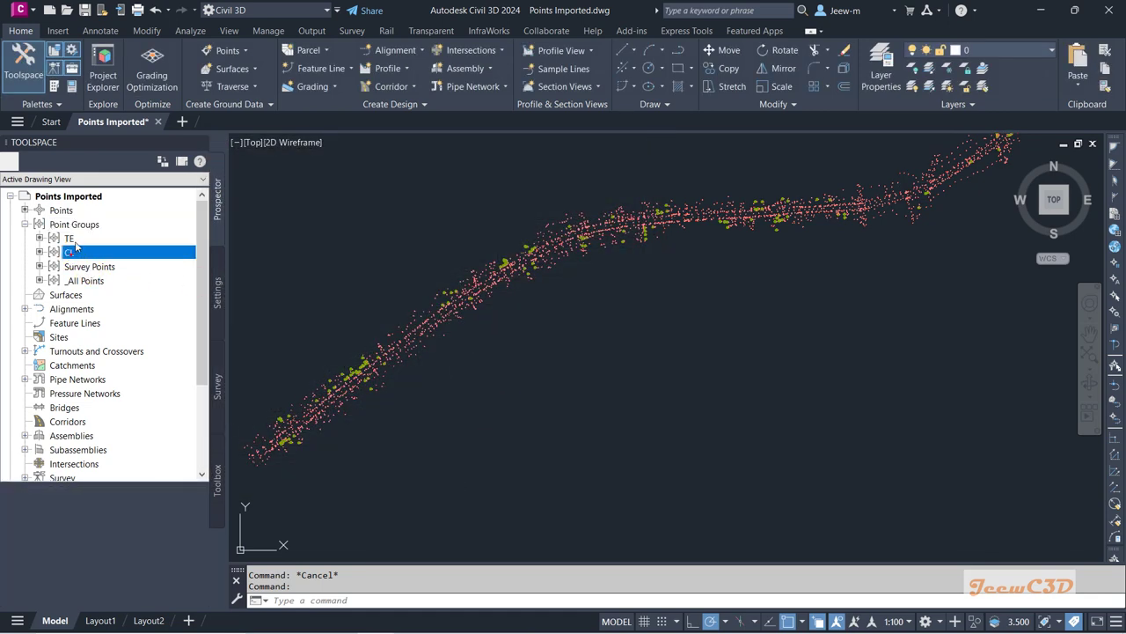
# Select all points of the TE group in the drawing
pyautogui.scroll(4, 460, 364)
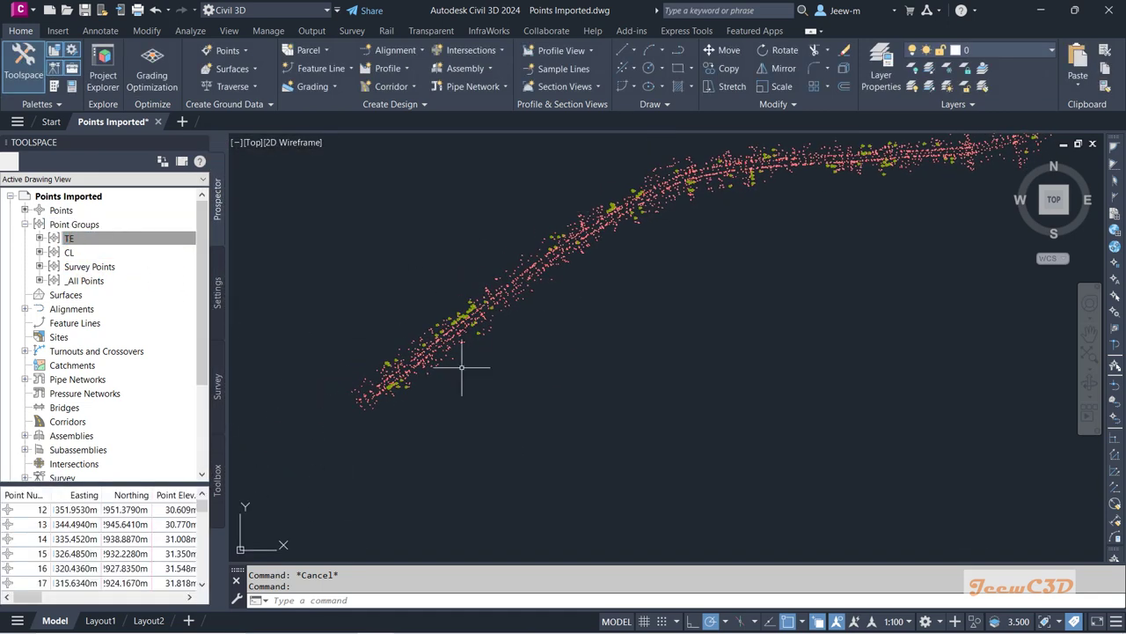
pyautogui.scroll(2, 362, 401)
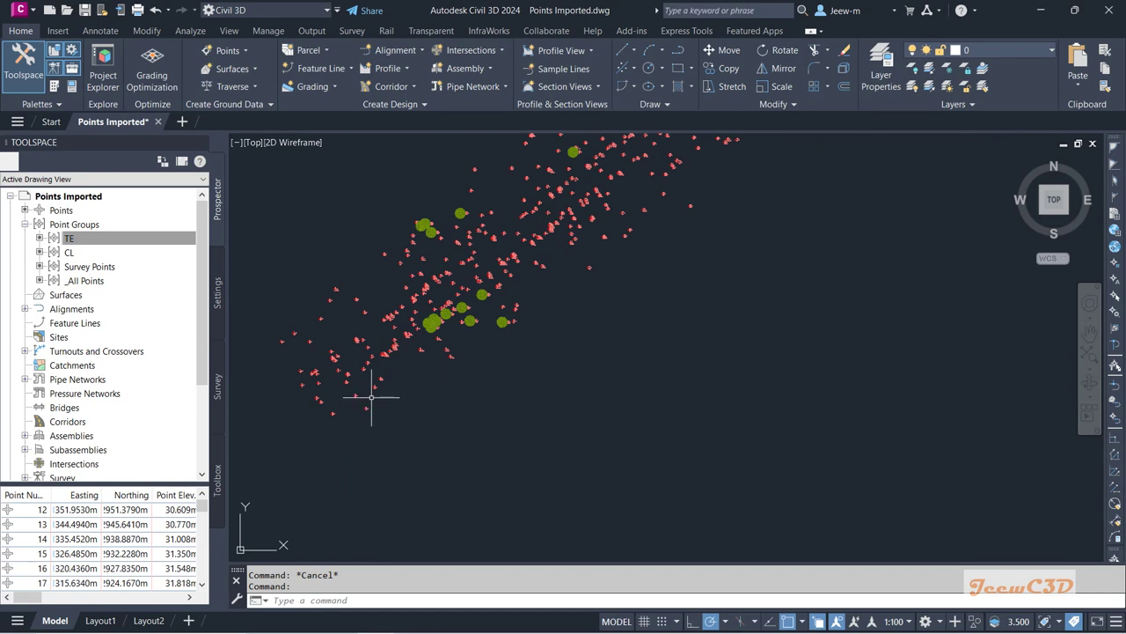
pyautogui.rightClick(86, 237)
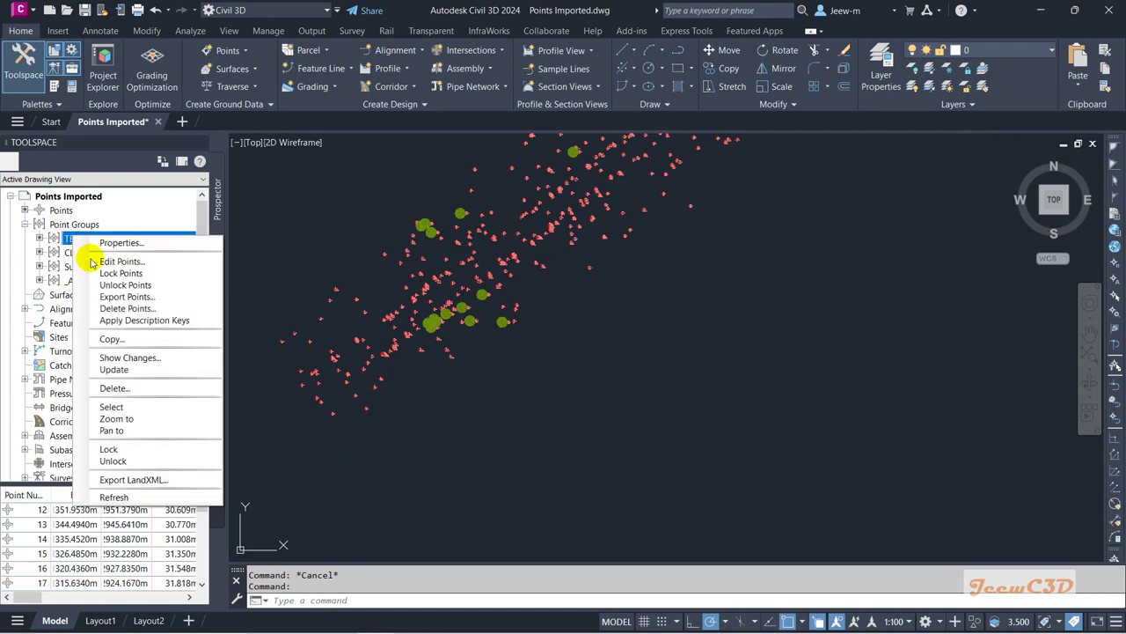
pyautogui.click(111, 407)
# Zoom out to see the selected TE points along the whole road strip
pyautogui.middleClick(532, 345)
pyautogui.middleClick(532, 345)
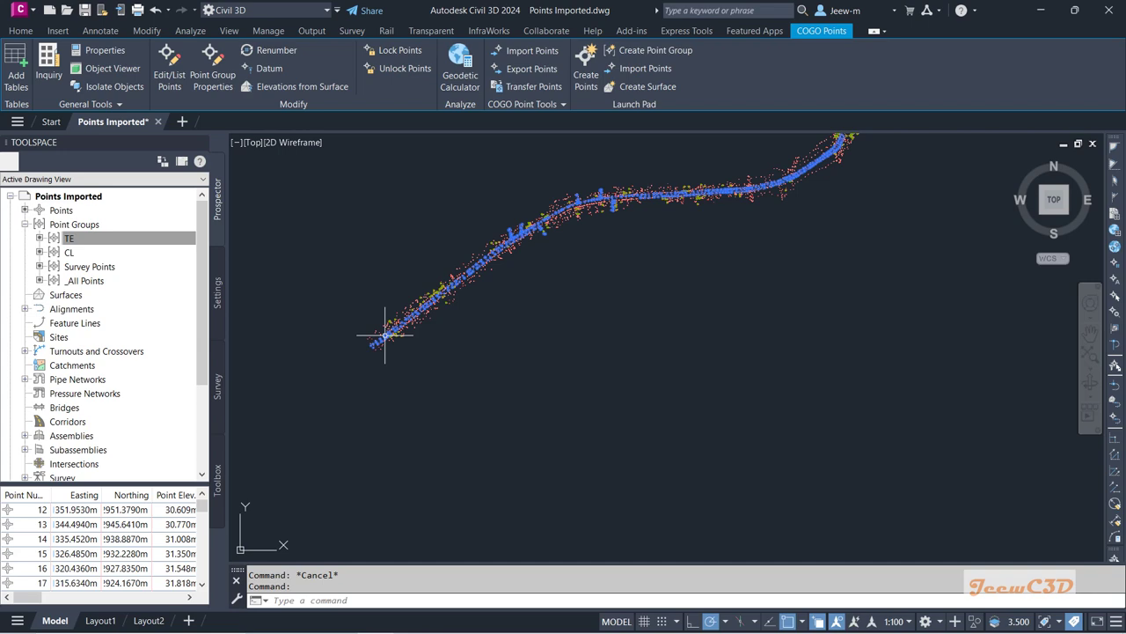
pyautogui.scroll(2, 396, 370)
pyautogui.scroll(2, 388, 374)
pyautogui.scroll(2, 382, 382)
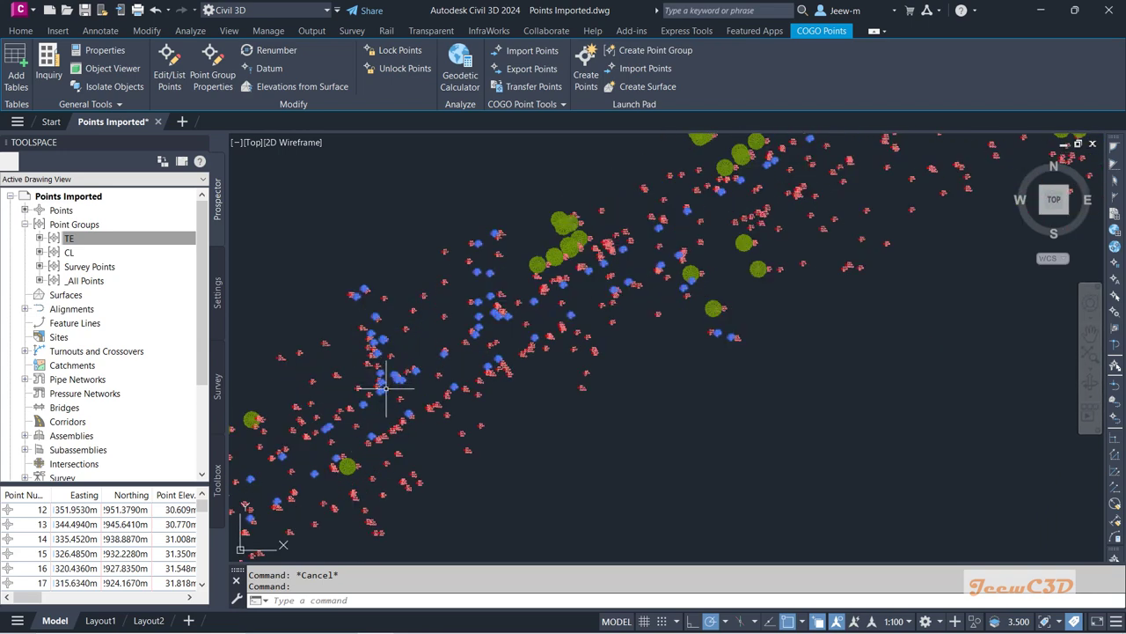
pyautogui.scroll(1, 431, 363)
pyautogui.scroll(1, 458, 378)
pyautogui.scroll(1, 467, 326)
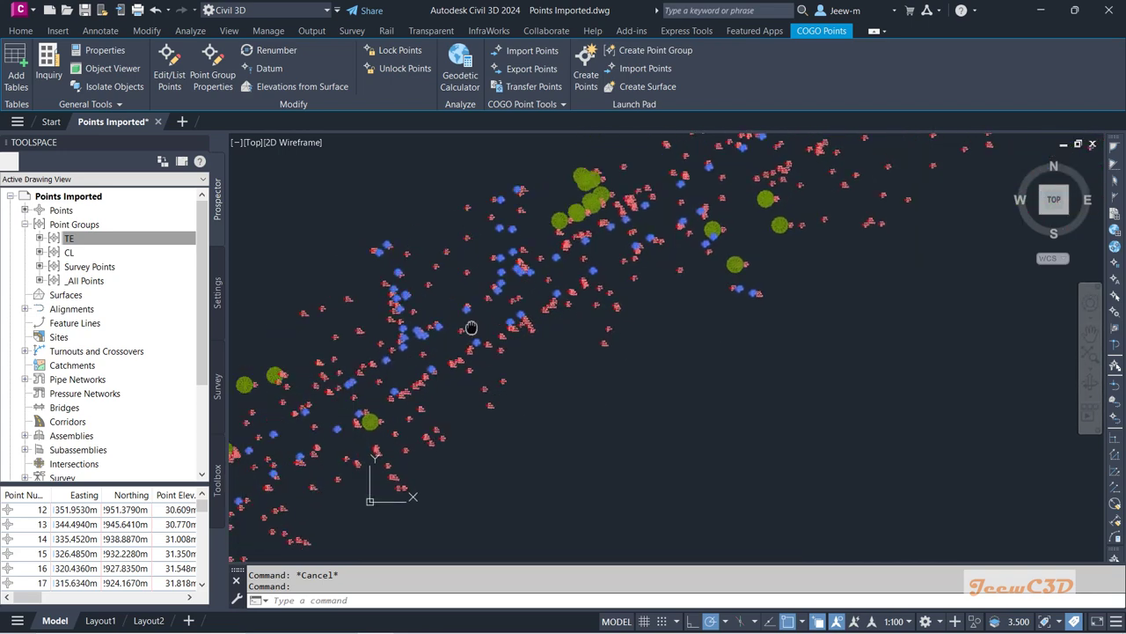
pyautogui.scroll(1, 468, 352)
pyautogui.scroll(1, 517, 342)
pyautogui.scroll(1, 506, 316)
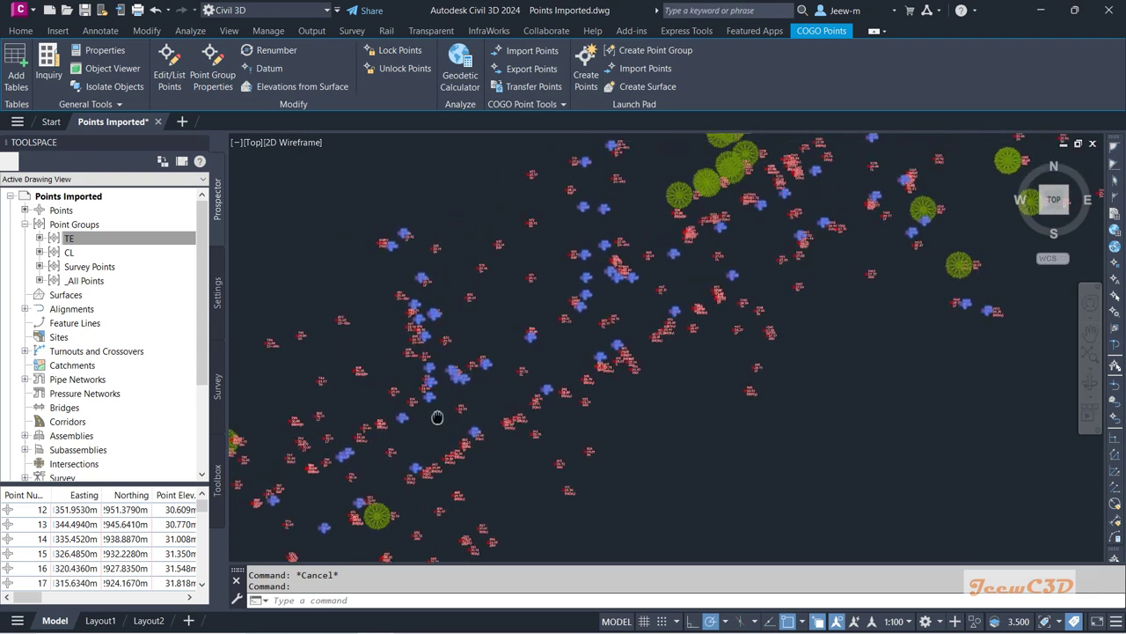
pyautogui.moveTo(543, 275)
pyautogui.mouseDown(button='middle')
pyautogui.moveTo(513, 308)
pyautogui.moveTo(454, 336)
pyautogui.mouseUp(button='middle')
pyautogui.scroll(-2, 530, 321)
pyautogui.scroll(-3, 573, 326)
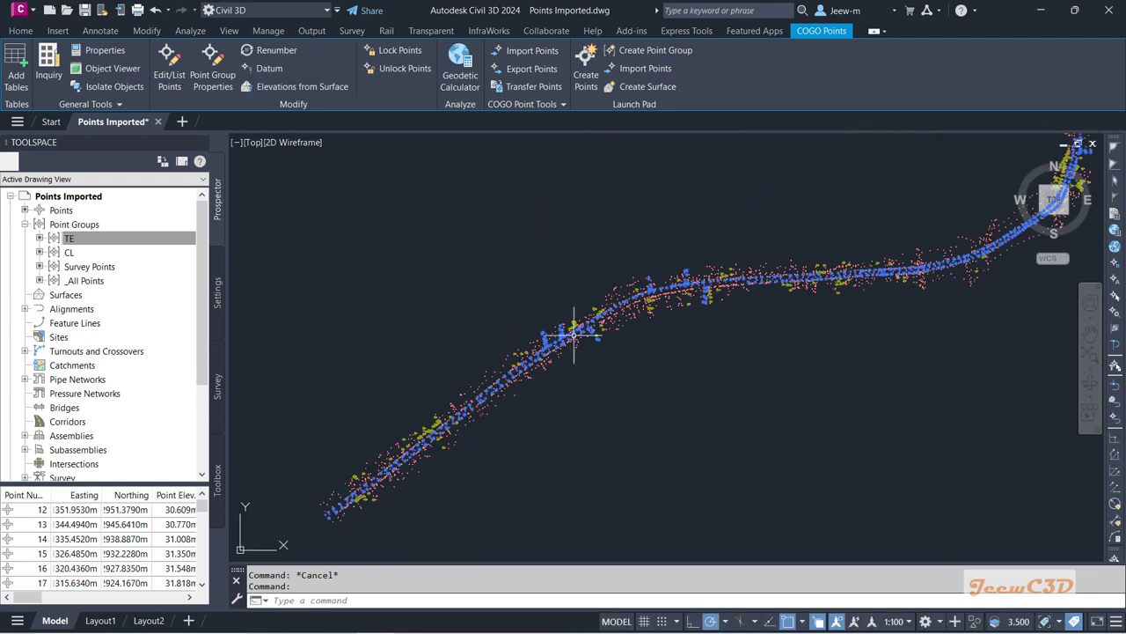
pyautogui.scroll(-2, 616, 312)
pyautogui.scroll(-3, 669, 299)
# Clear the selection, zoom in on the TRH tree point symbols, and select Point Groups
pyautogui.press('Escape')
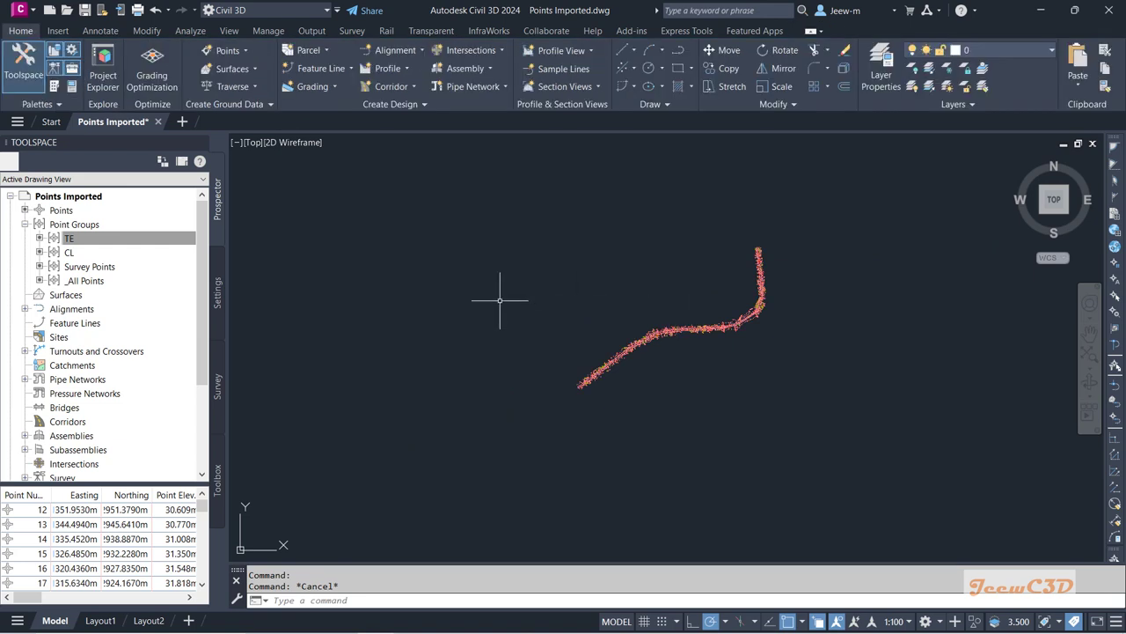
pyautogui.scroll(5, 586, 382)
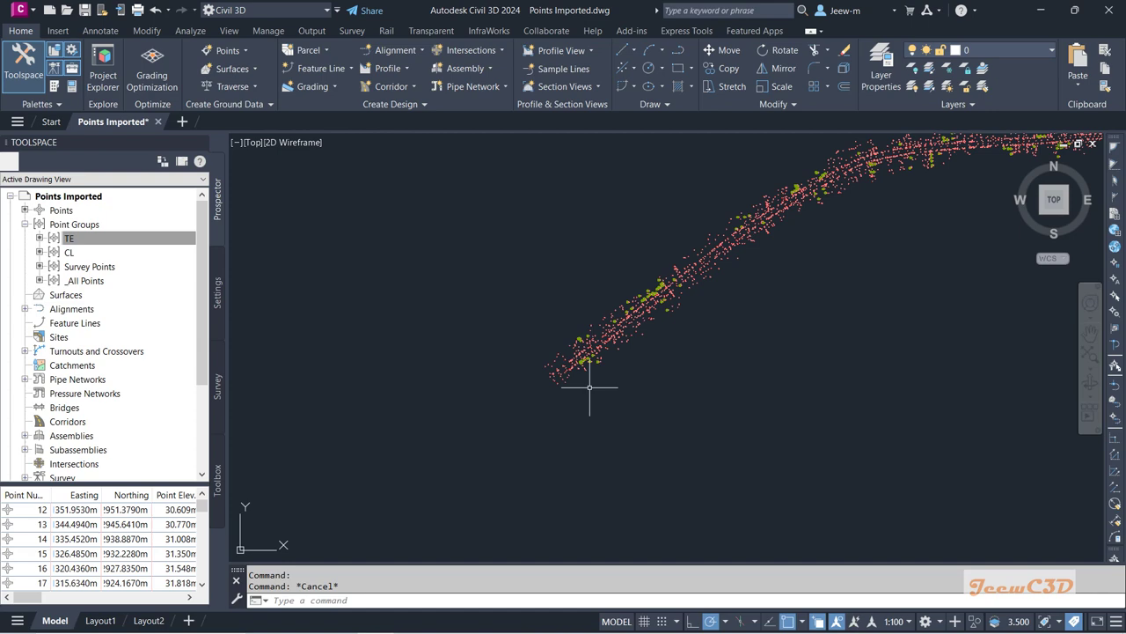
pyautogui.scroll(3, 587, 382)
pyautogui.moveTo(591, 360); pyautogui.dragTo(576, 409, button='middle')
pyautogui.scroll(2, 586, 396)
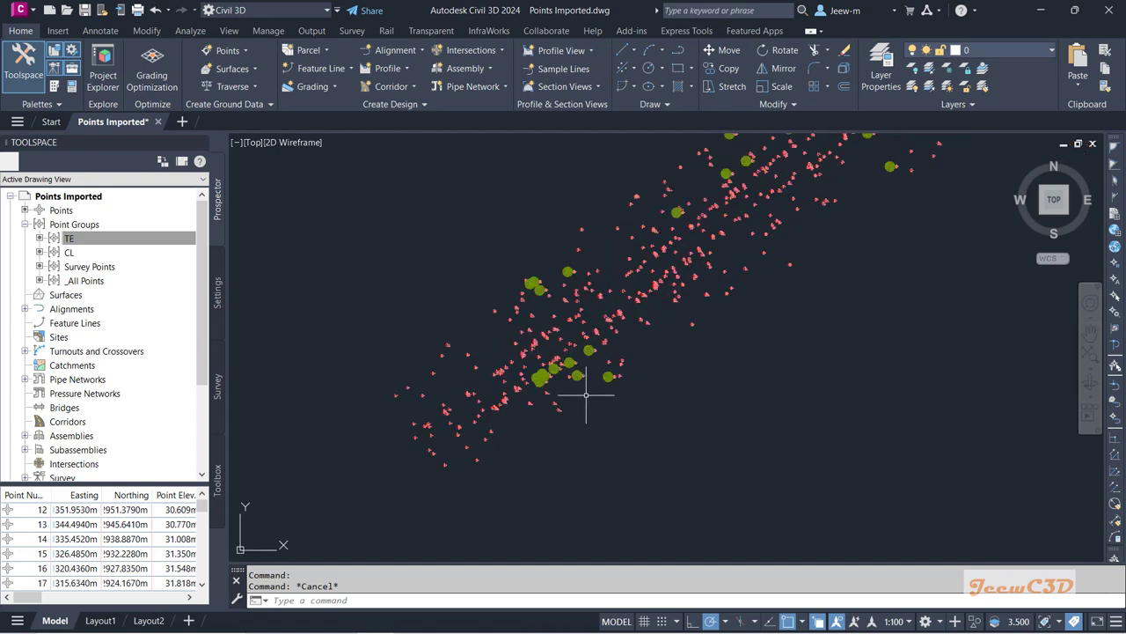
pyautogui.scroll(2, 581, 389)
pyautogui.scroll(3, 598, 339)
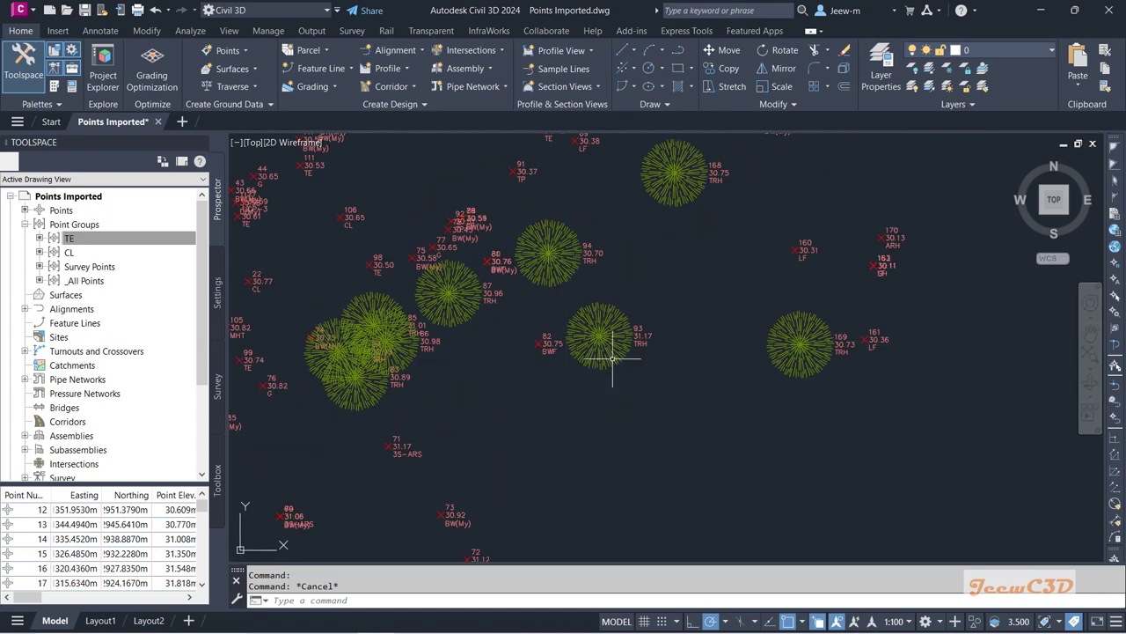
pyautogui.scroll(3, 623, 351)
pyautogui.scroll(-1, 628, 357)
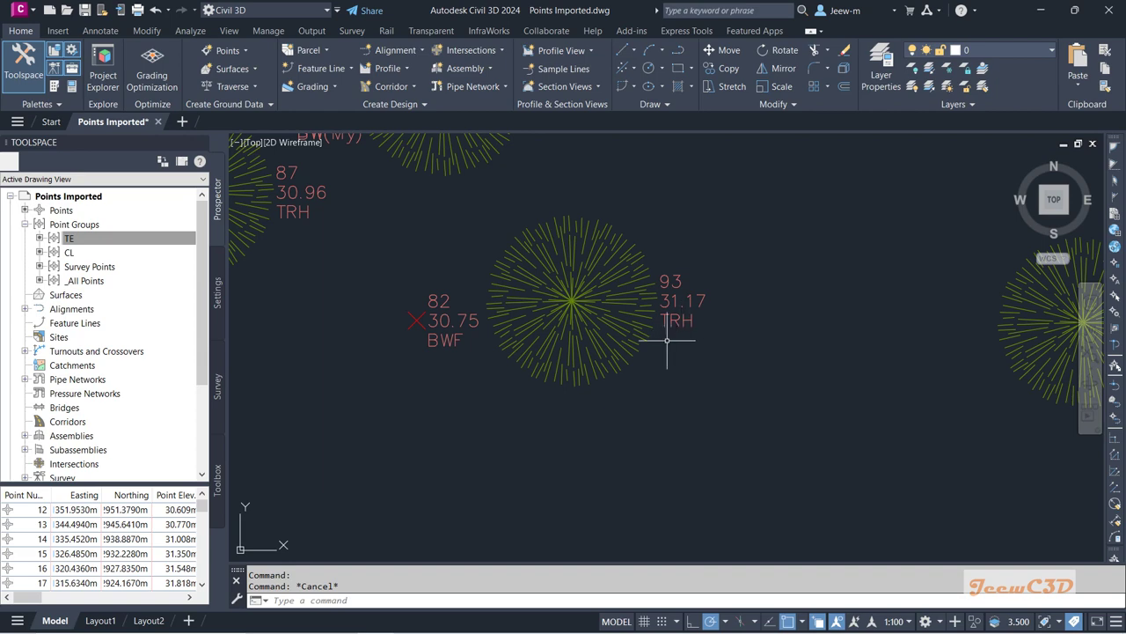
pyautogui.scroll(-1, 678, 347)
pyautogui.moveTo(693, 347); pyautogui.dragTo(624, 357, button='middle')
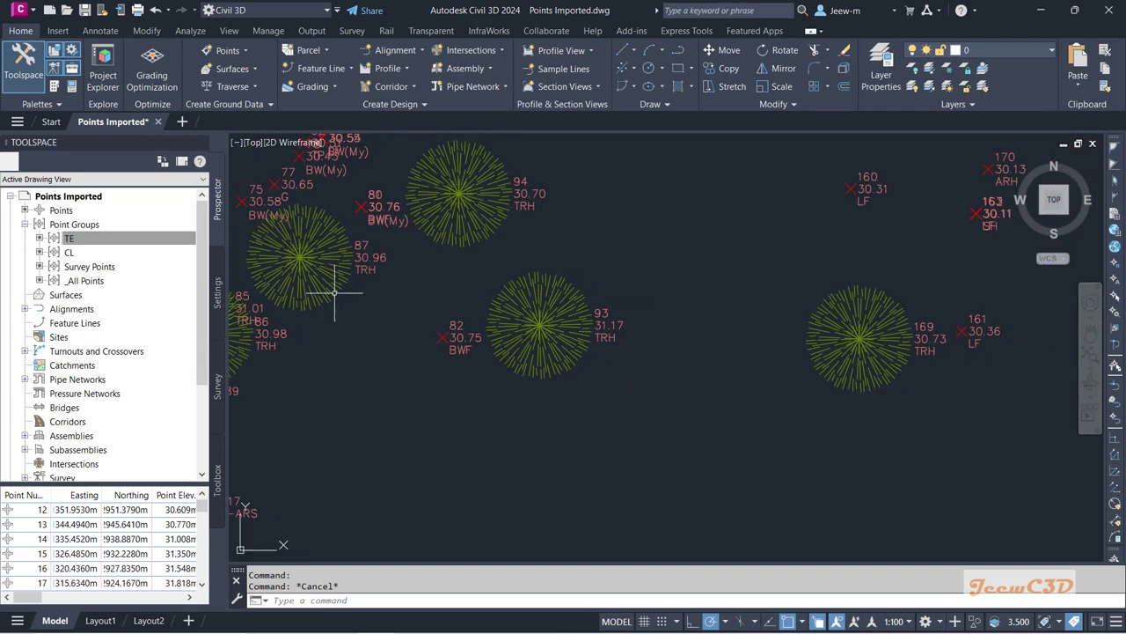
pyautogui.click(84, 225)
# Start a new point group named Trees
pyautogui.rightClick(88, 227)
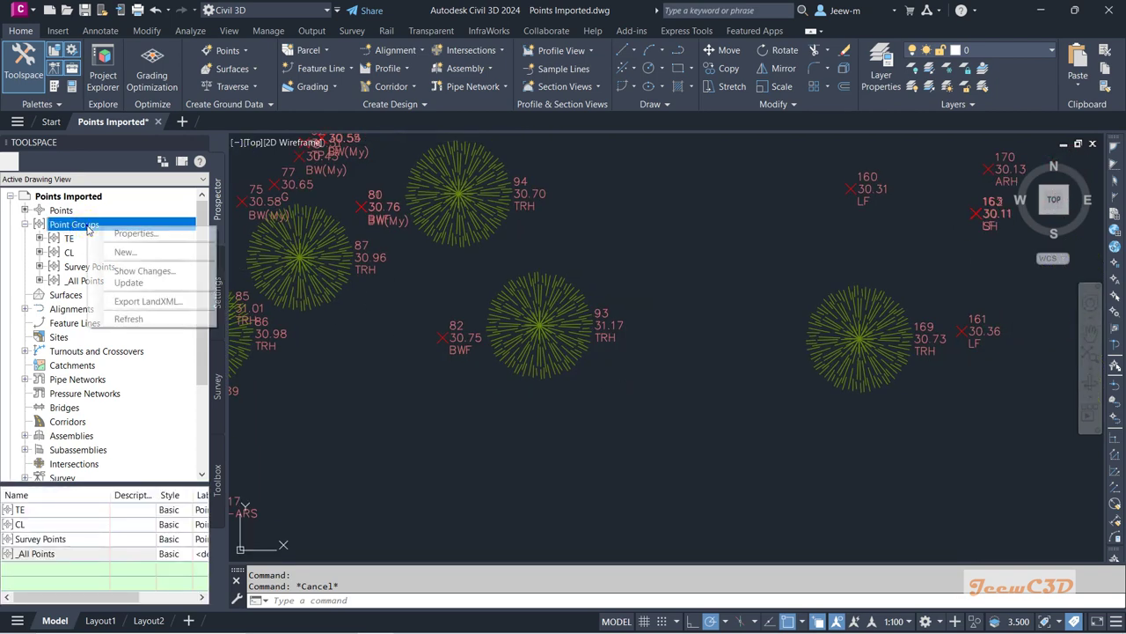
pyautogui.click(120, 251)
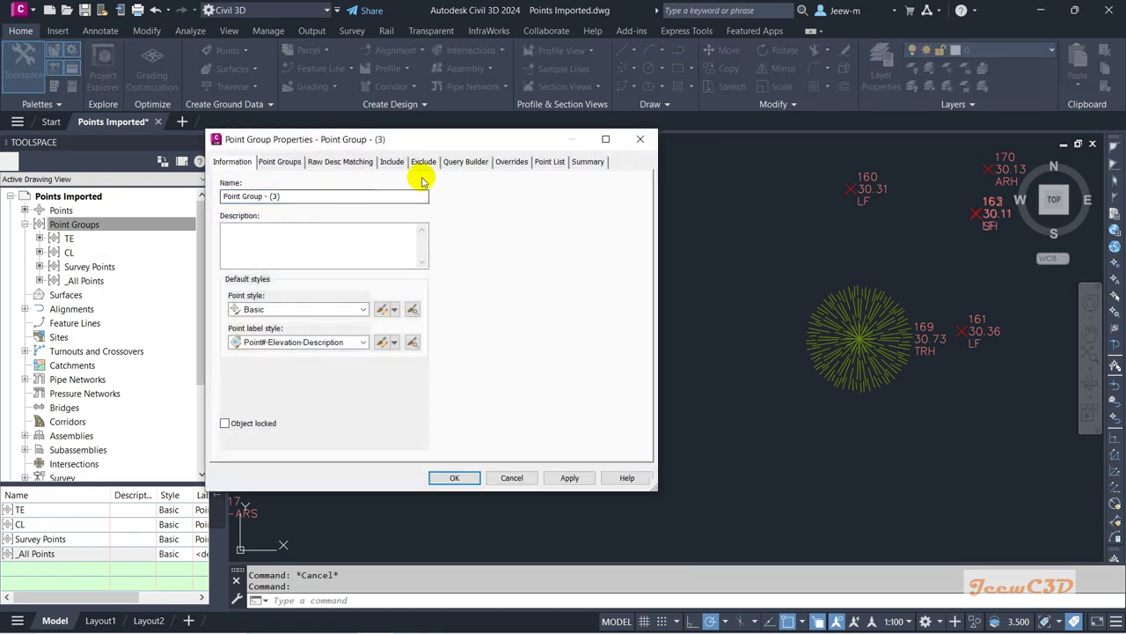
pyautogui.moveTo(323, 194); pyautogui.dragTo(182, 195)
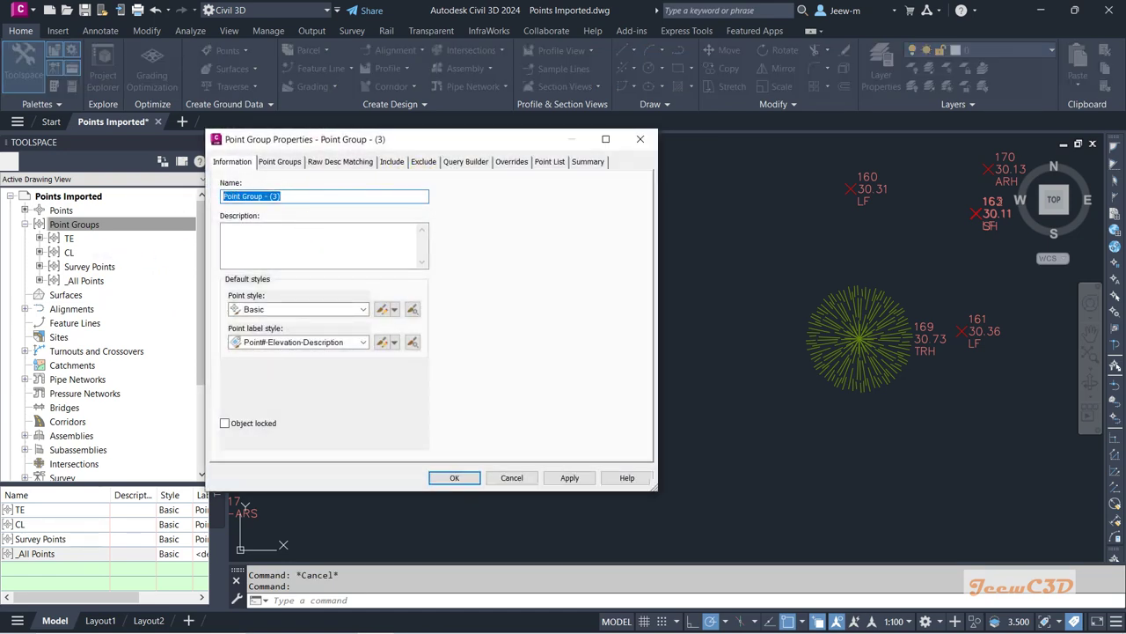
pyautogui.write('Trees')
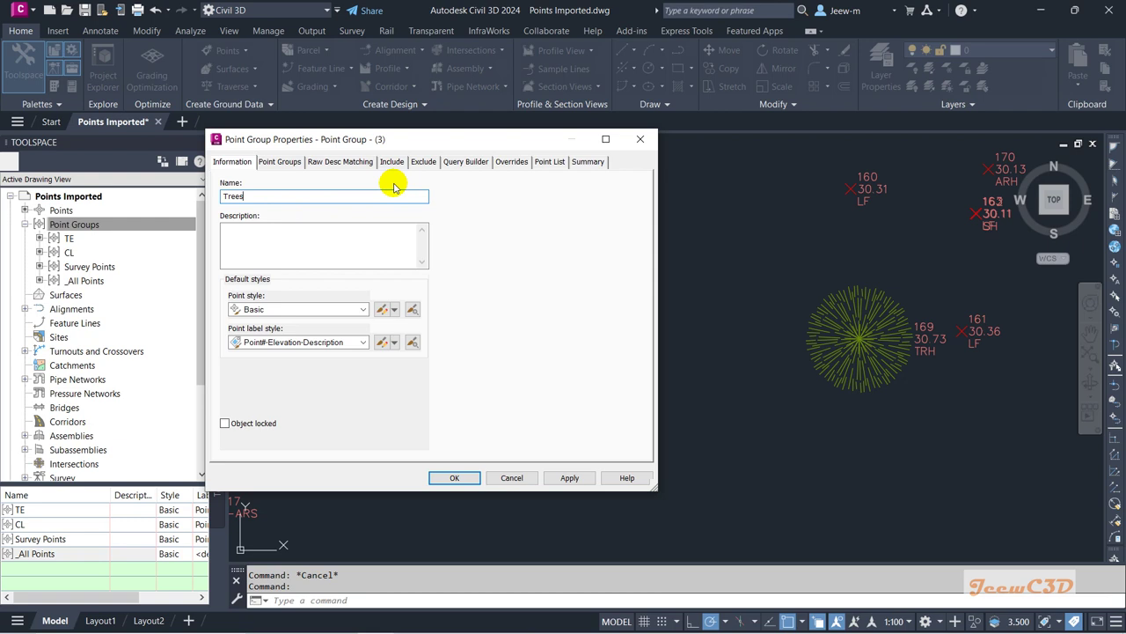
# Include points with raw descriptions matching TR* and create the Trees group
pyautogui.click(392, 161)
pyautogui.click(290, 289)
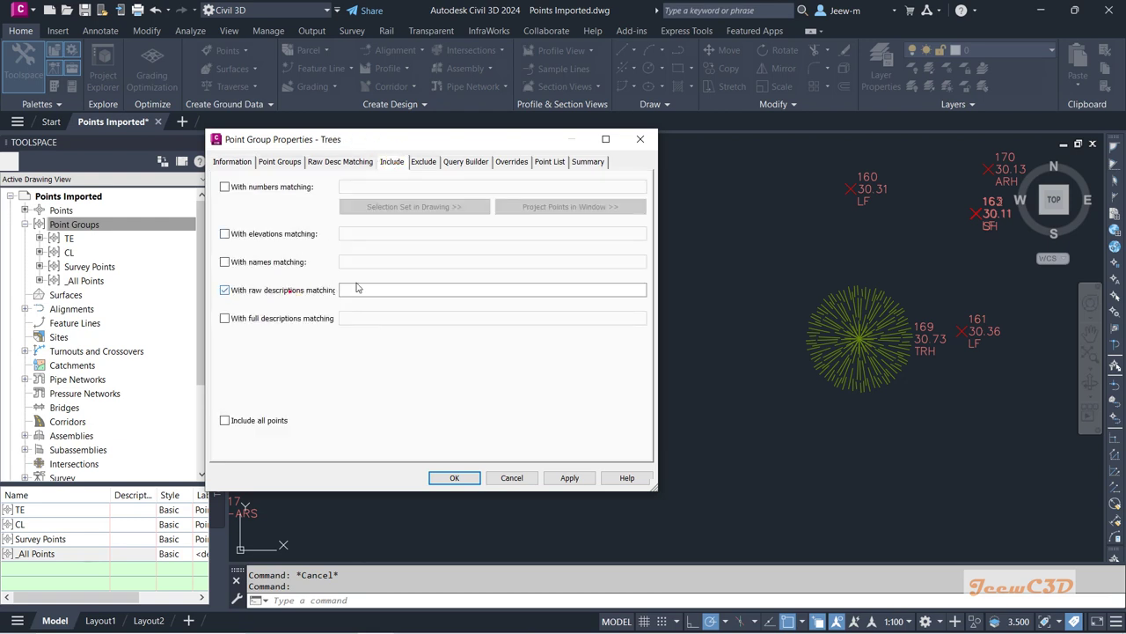
pyautogui.click(369, 288)
pyautogui.write('H')
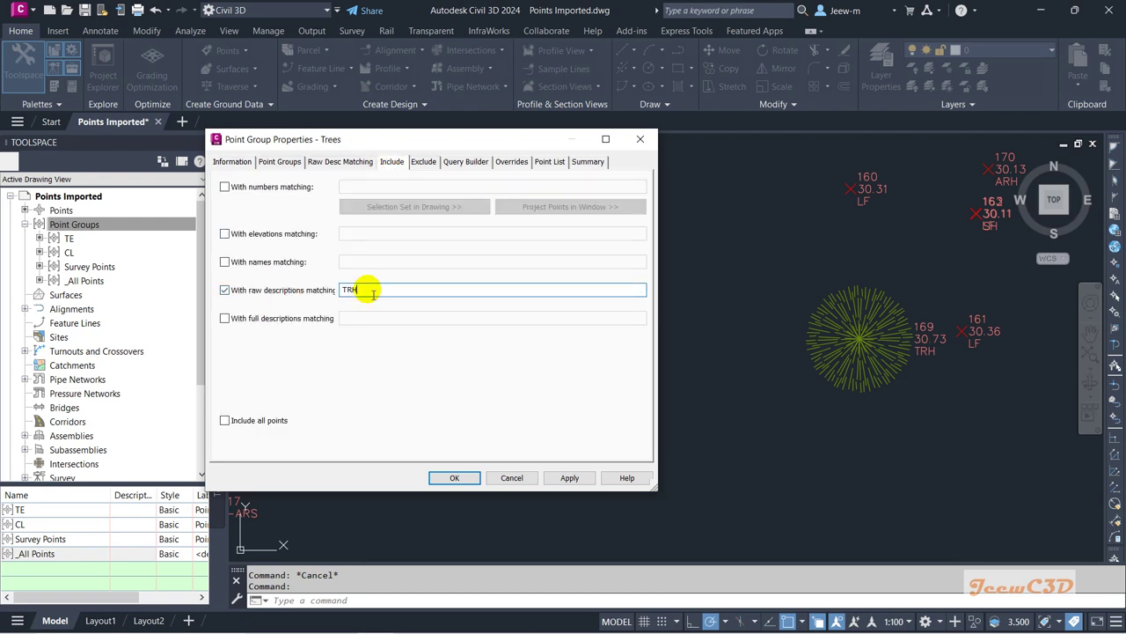
pyautogui.write('*')
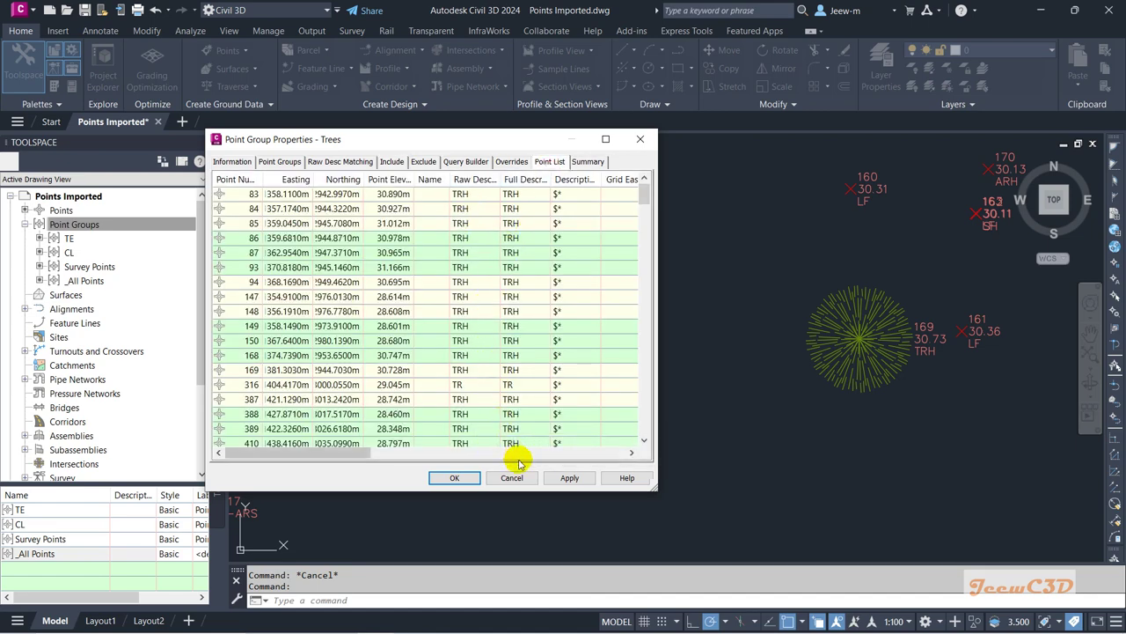
pyautogui.click(454, 477)
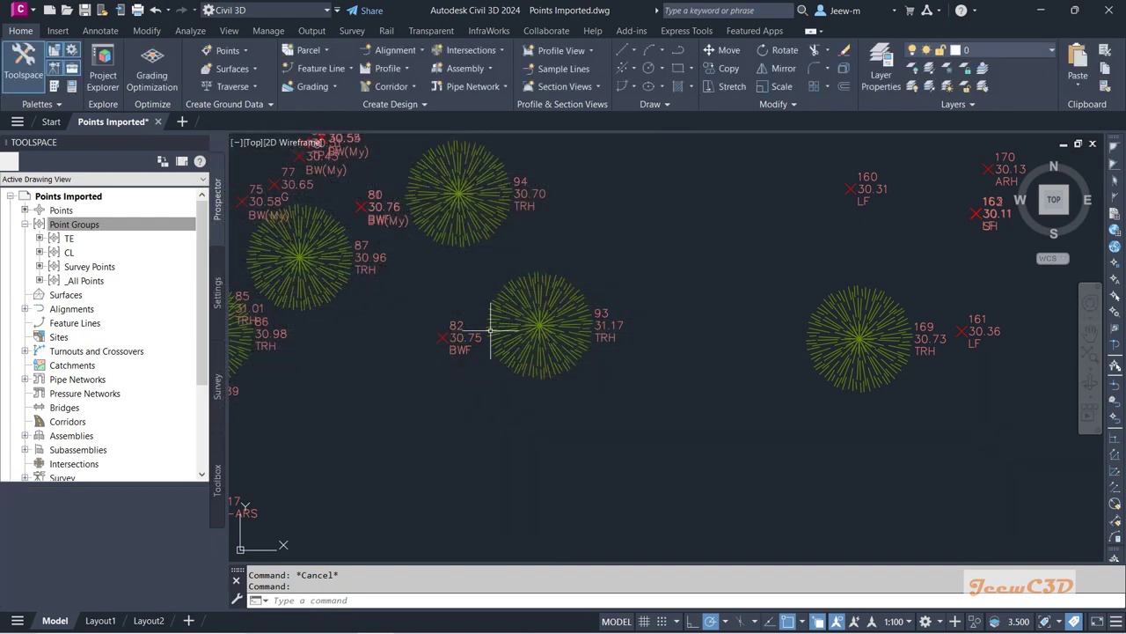
# Check the Trees group's properties summary showing 208 points, then close without changes
pyautogui.scroll(-3, 455, 327)
pyautogui.scroll(-3, 455, 326)
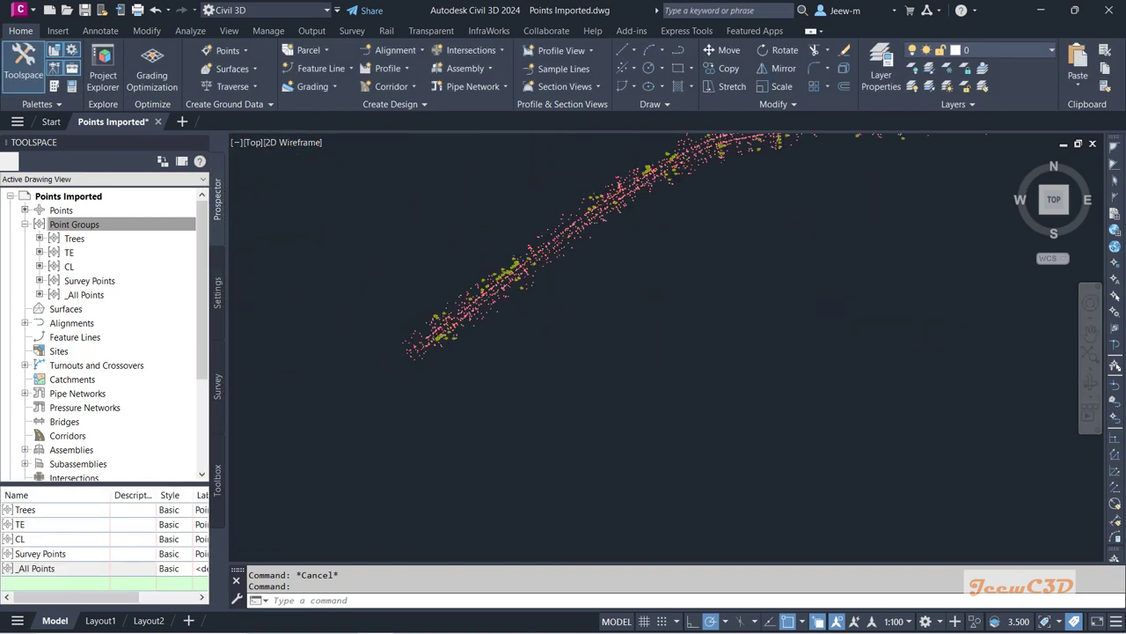
pyautogui.scroll(-2, 440, 334)
pyautogui.moveTo(514, 333); pyautogui.dragTo(458, 409, button='middle')
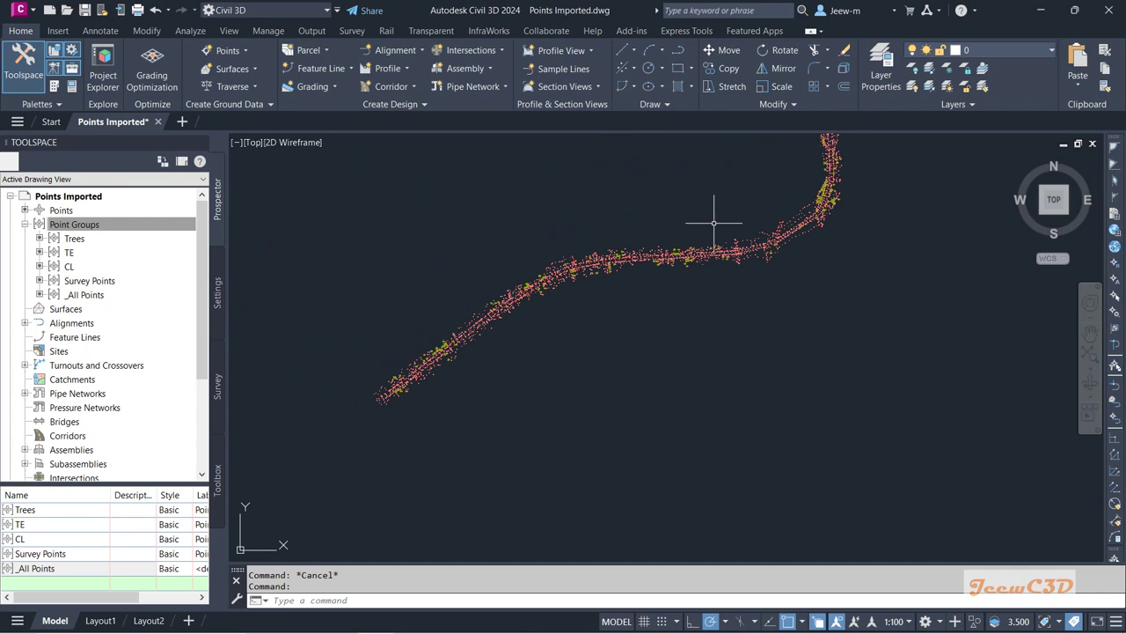
pyautogui.moveTo(713, 222); pyautogui.dragTo(649, 325, button='middle')
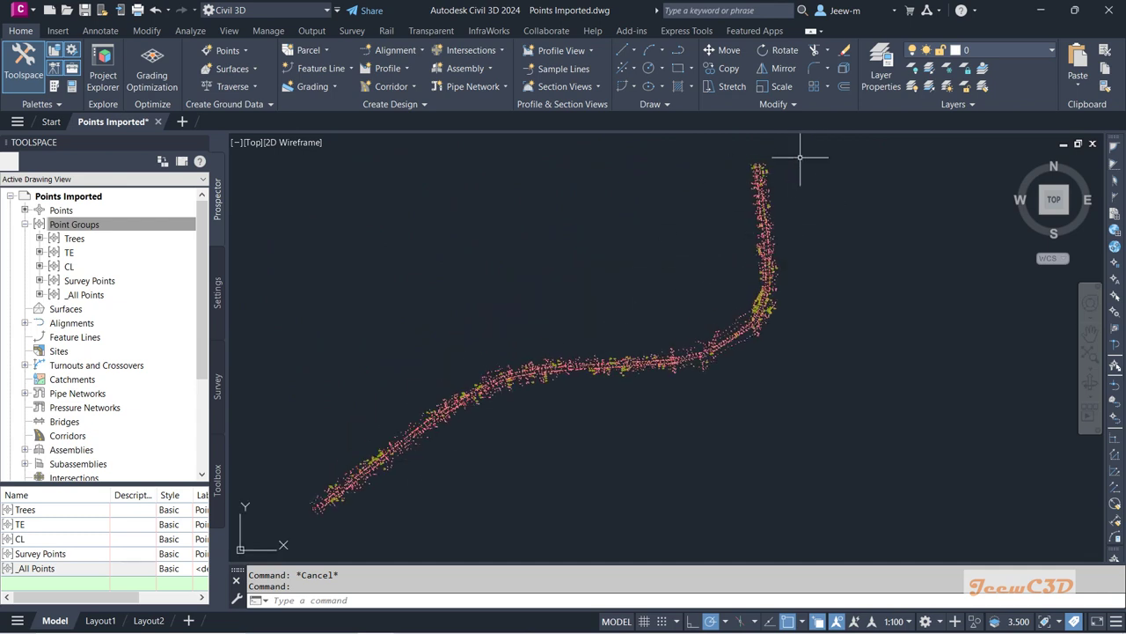
pyautogui.click(76, 240)
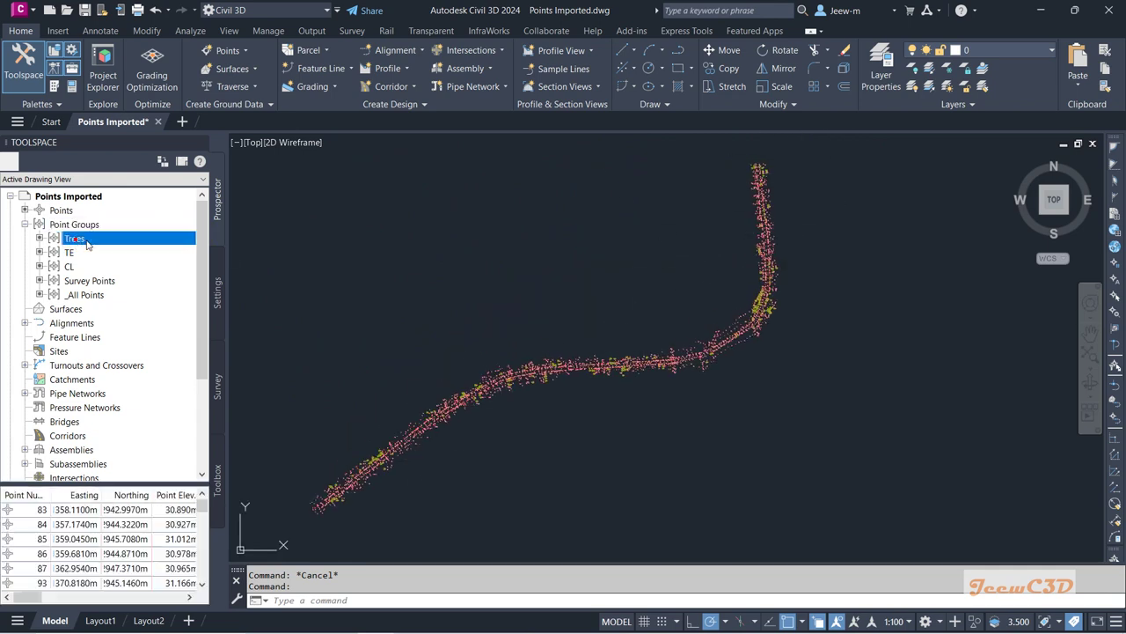
pyautogui.rightClick(86, 241)
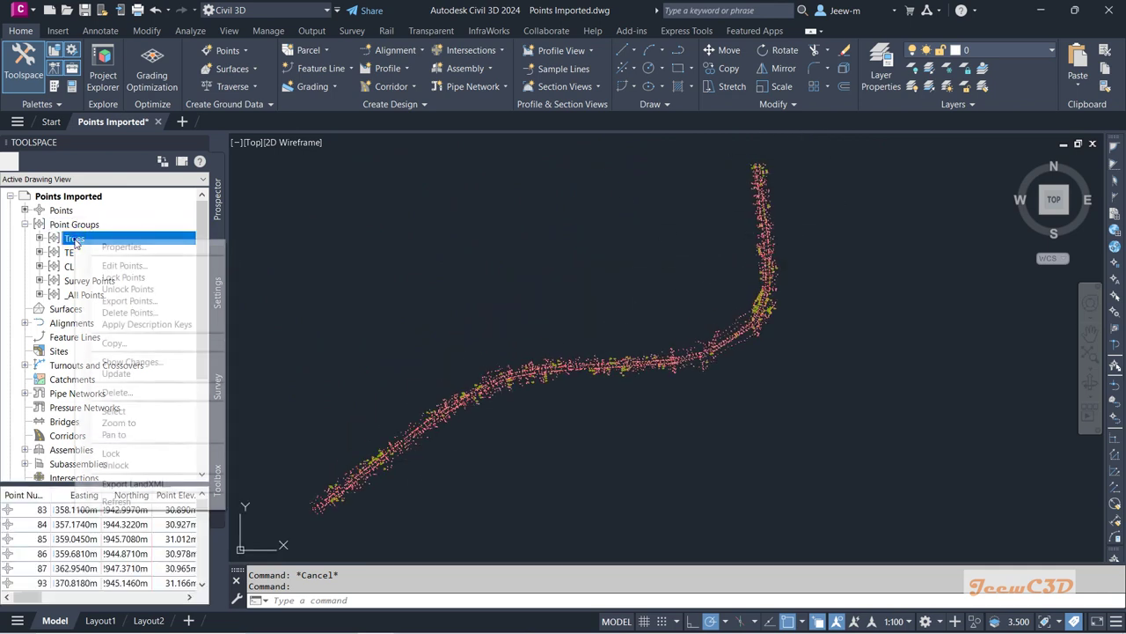
pyautogui.click(126, 246)
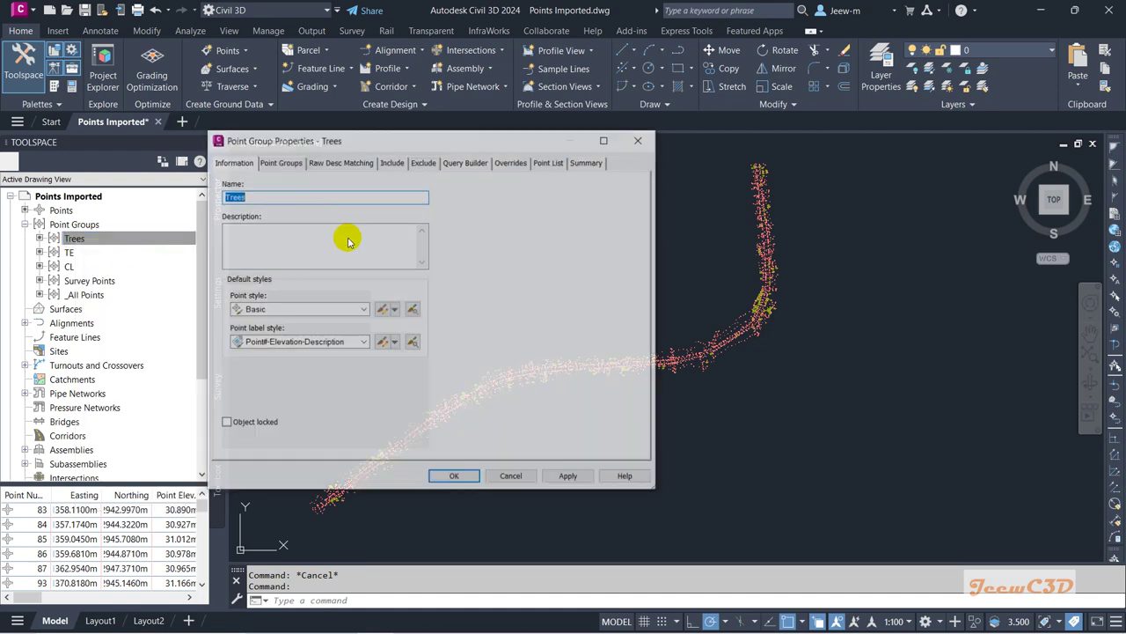
pyautogui.click(588, 163)
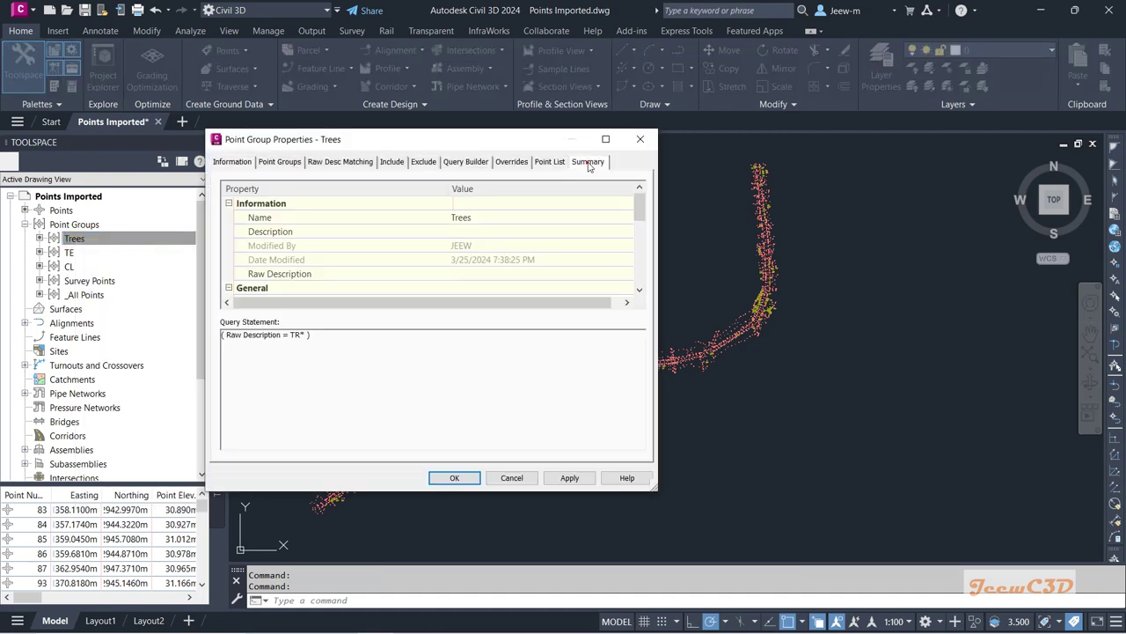
pyautogui.moveTo(635, 215)
pyautogui.mouseDown()
pyautogui.moveTo(639, 273)
pyautogui.moveTo(640, 252)
pyautogui.mouseUp()
pyautogui.click(416, 256)
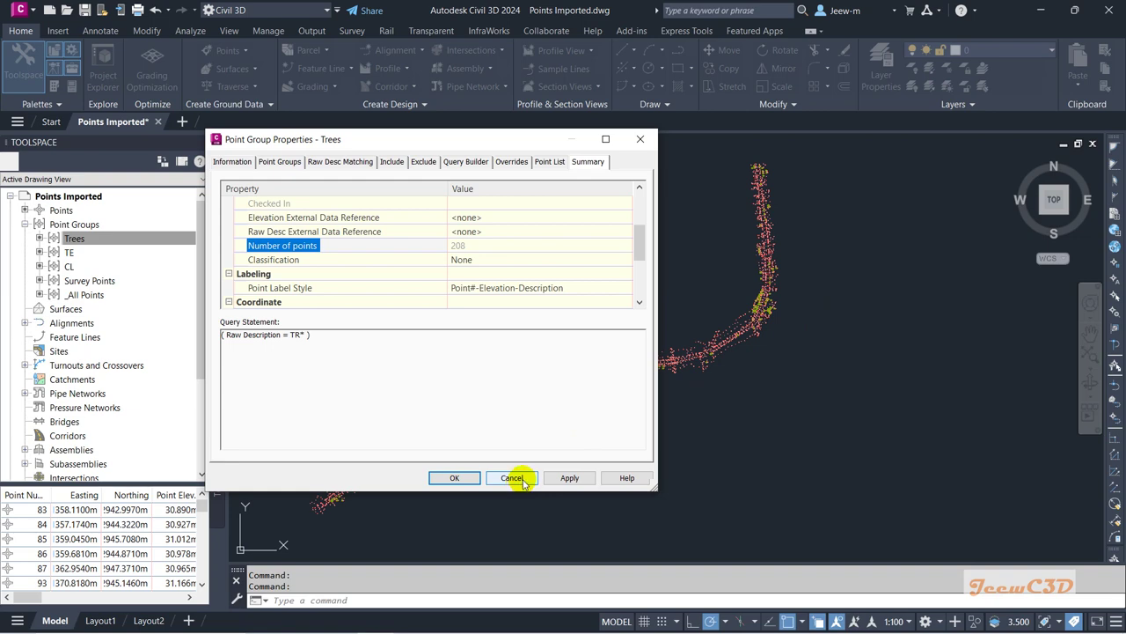
pyautogui.click(523, 480)
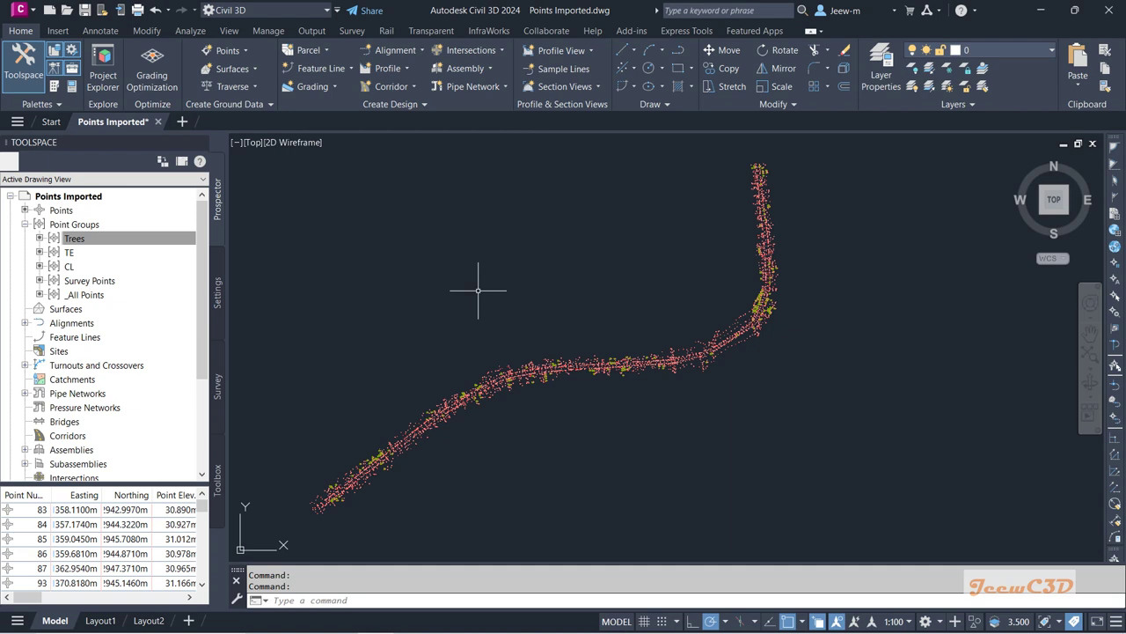
pyautogui.press('Escape')
pyautogui.scroll(-2, 601, 275)
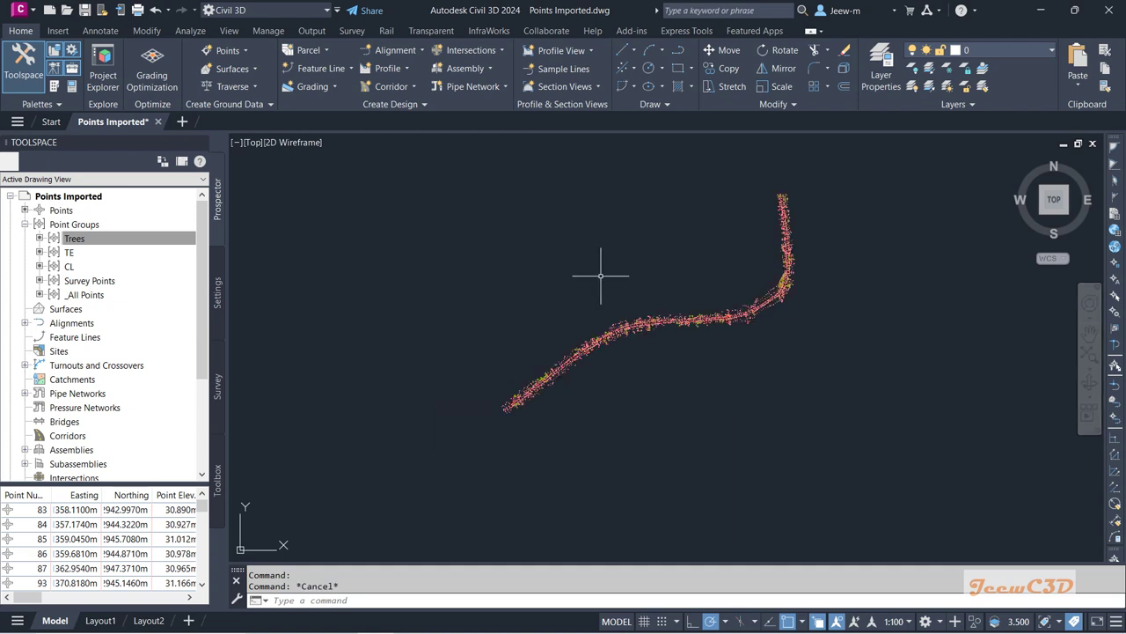